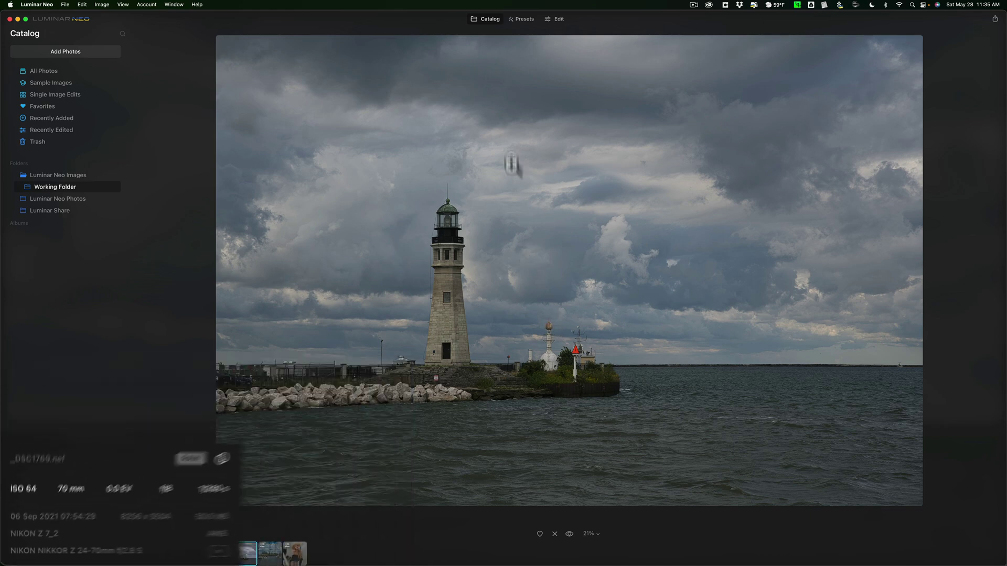
Change the RAW photo's Develop camera profile from Luminar Default to Camera Standard.
left_click(552, 20)
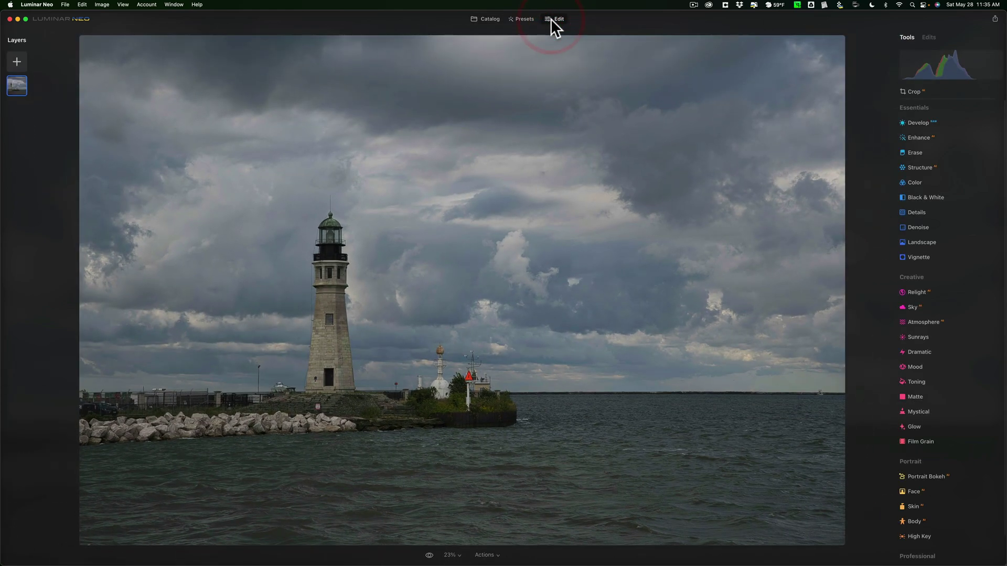
left_click(917, 122)
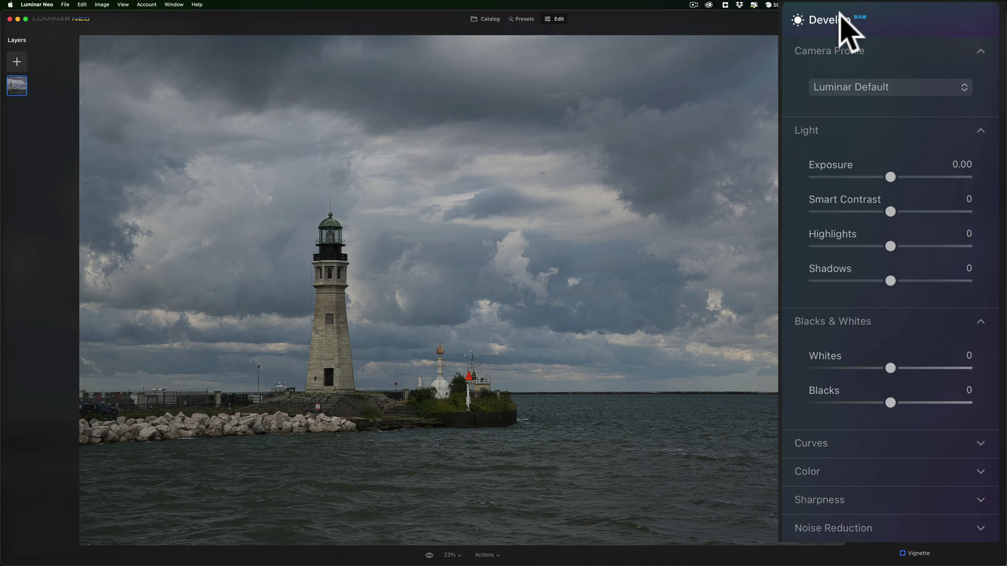
left_click(876, 88)
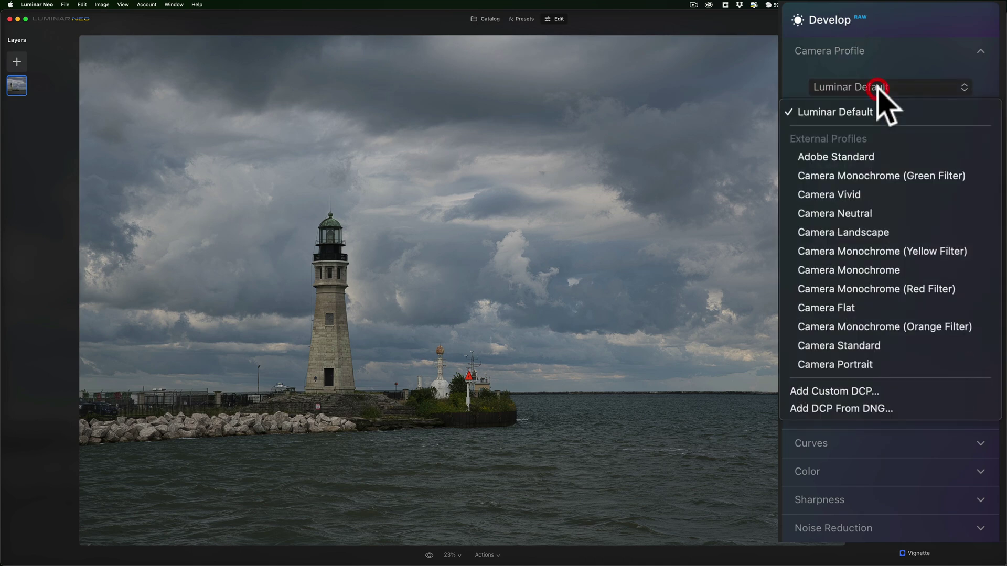
left_click(870, 346)
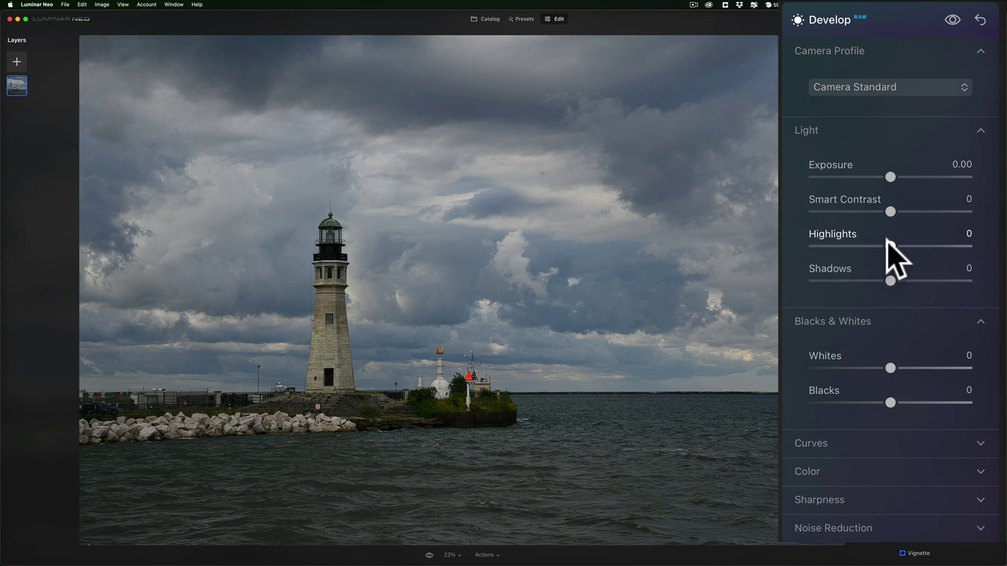
In Develop Light, lower Highlights to -40 and raise Shadows to 71.
left_click_drag(891, 246, 856, 245)
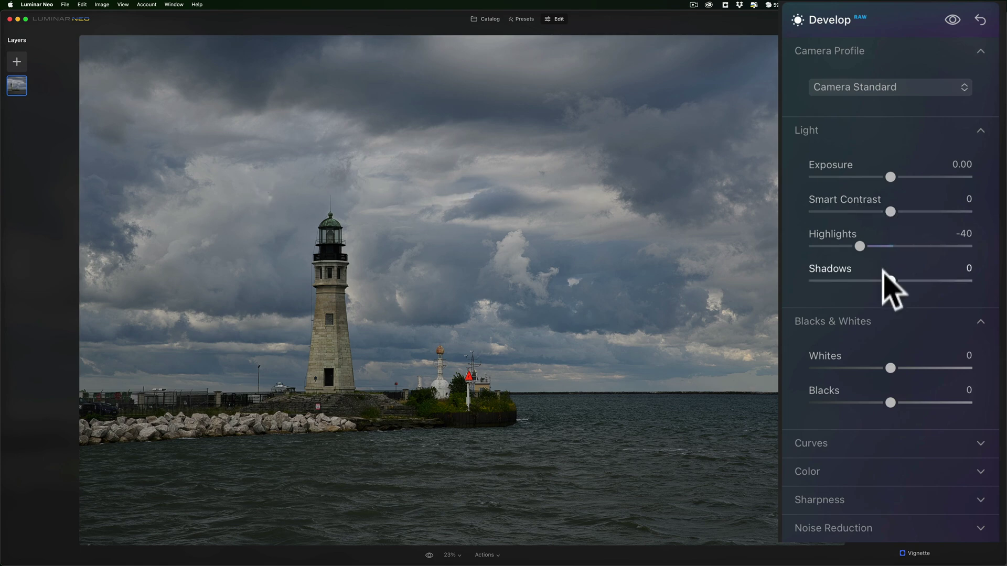
left_click_drag(888, 278, 946, 282)
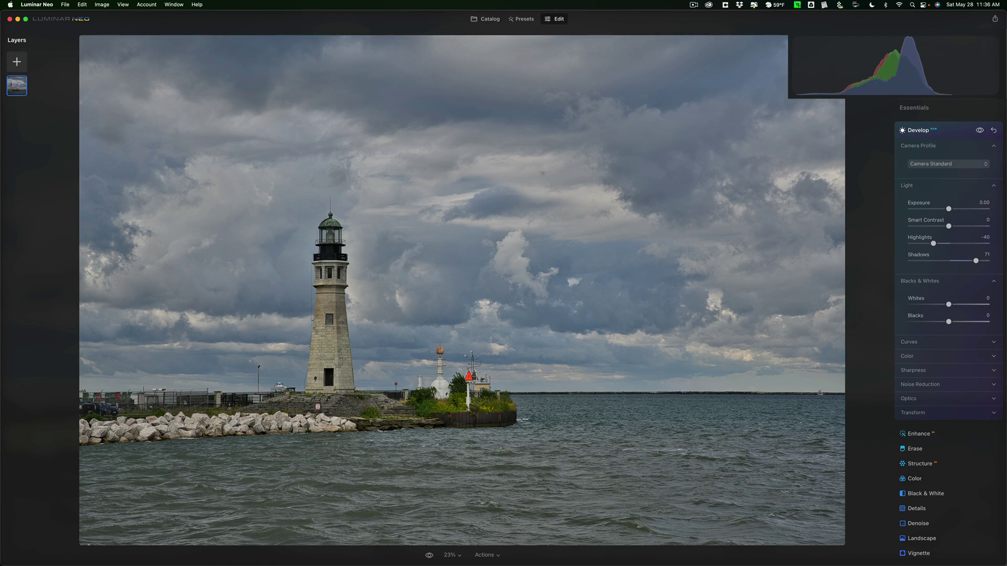
With clipping warnings shown, set Whites to 100 and Blacks to -46.
key("j")
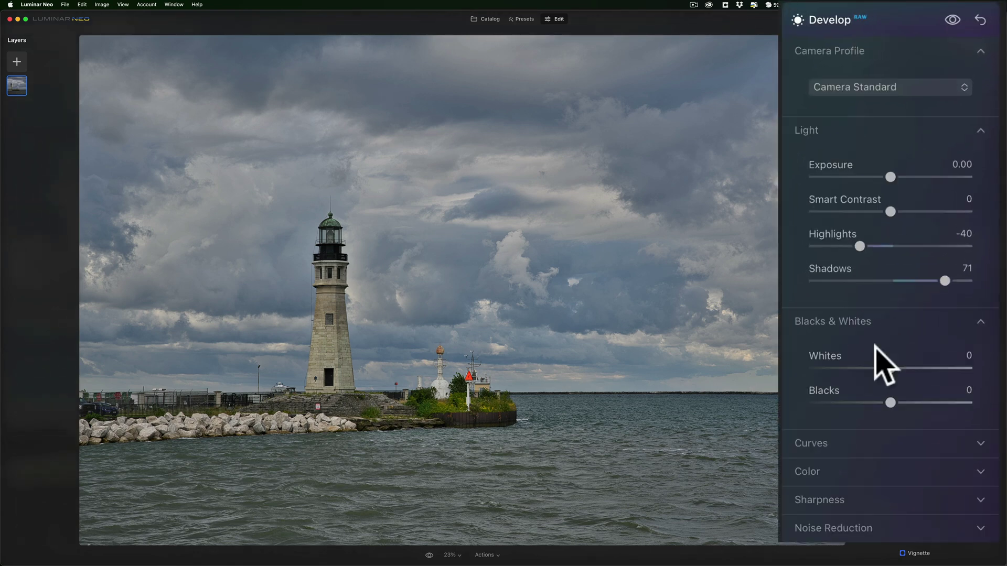
left_click_drag(891, 369, 989, 292)
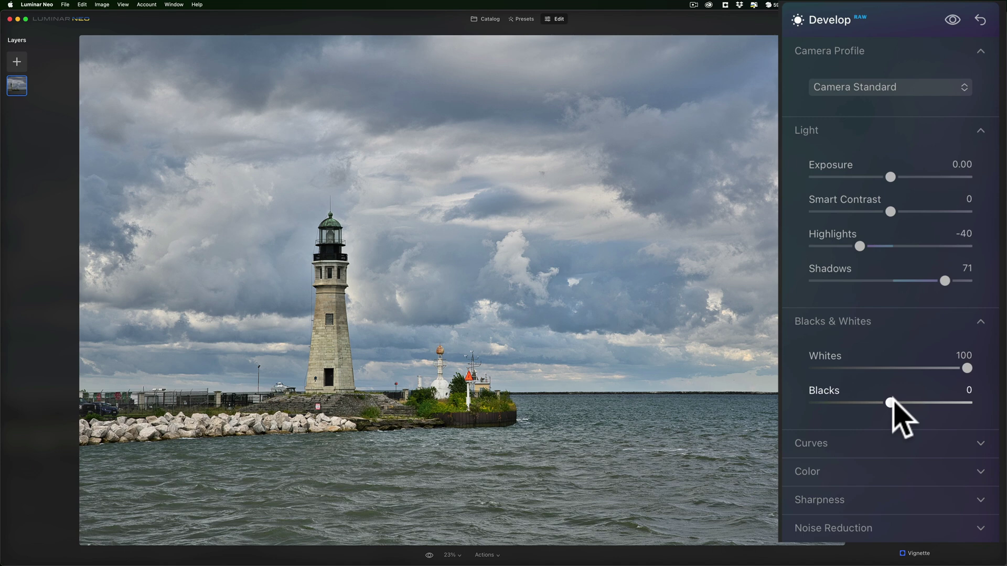
left_click_drag(892, 402, 820, 403)
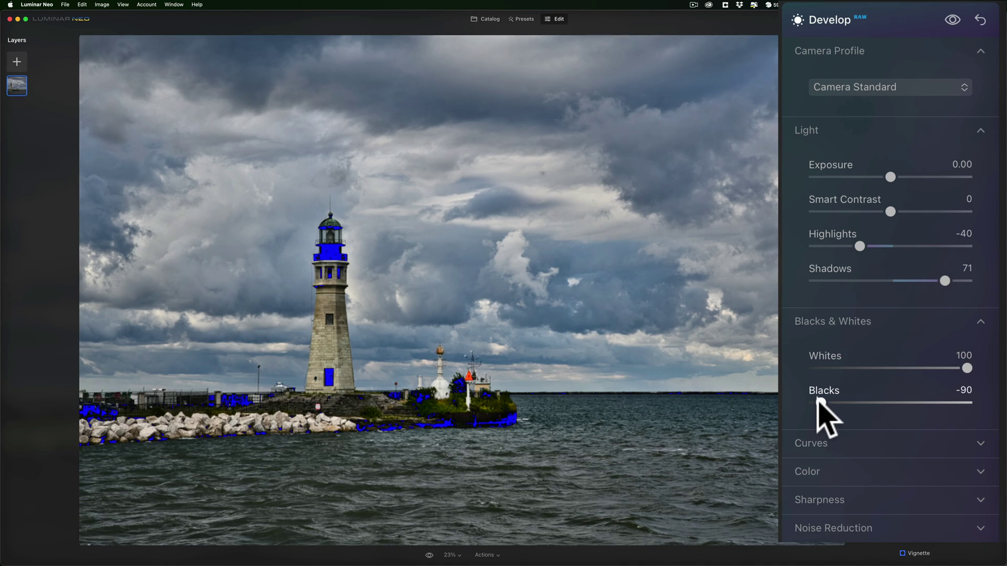
left_click_drag(819, 402, 855, 403)
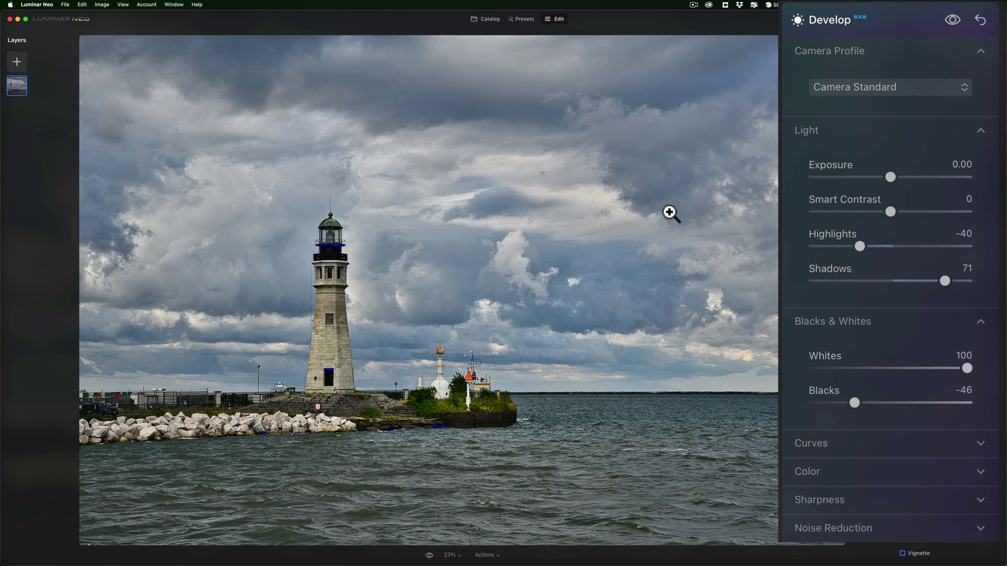
key("j")
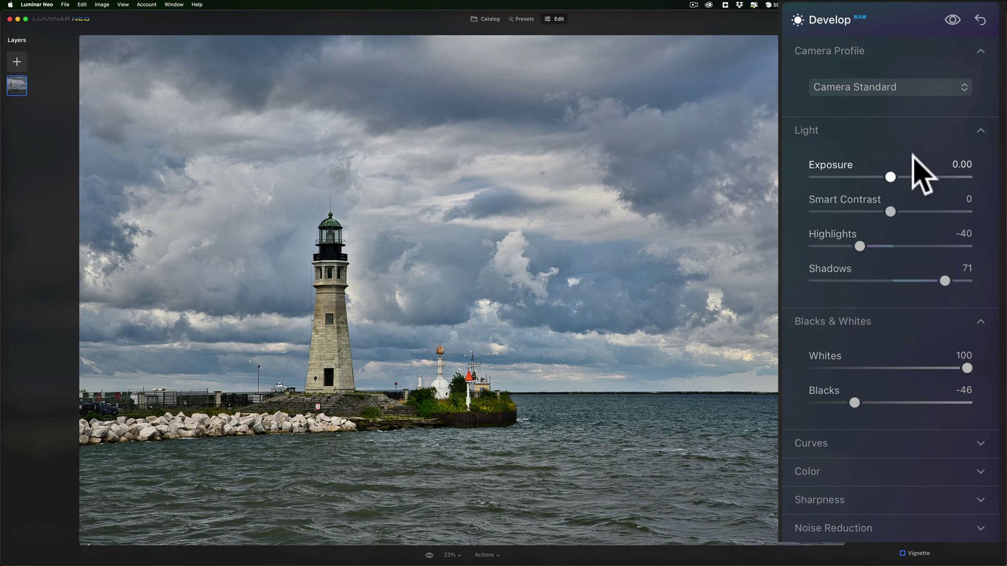
Open Curves on the blue channel, lower its top endpoint, then restore it to a straight line.
left_click(980, 141)
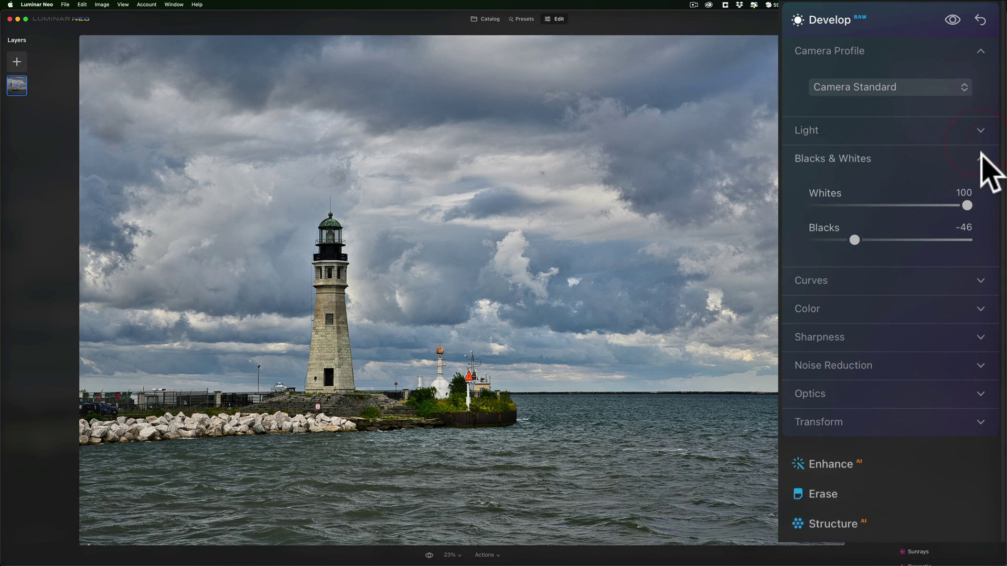
left_click(980, 157)
left_click(979, 184)
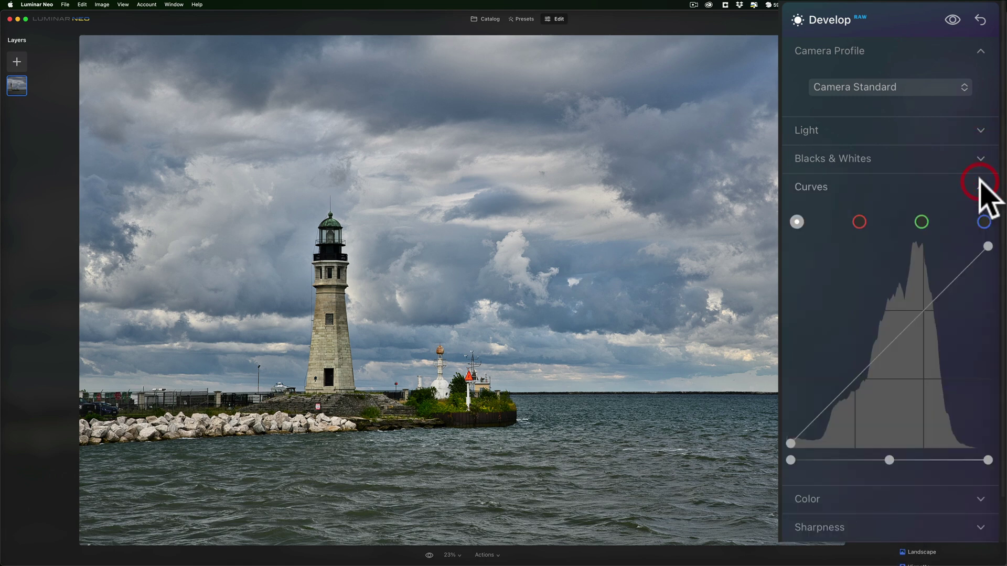
left_click(984, 221)
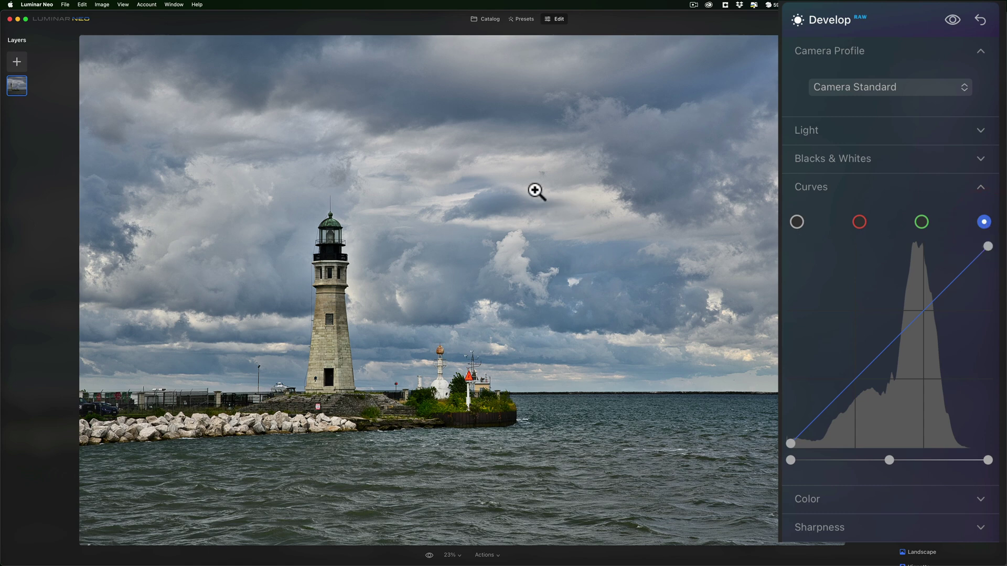
left_click(467, 178)
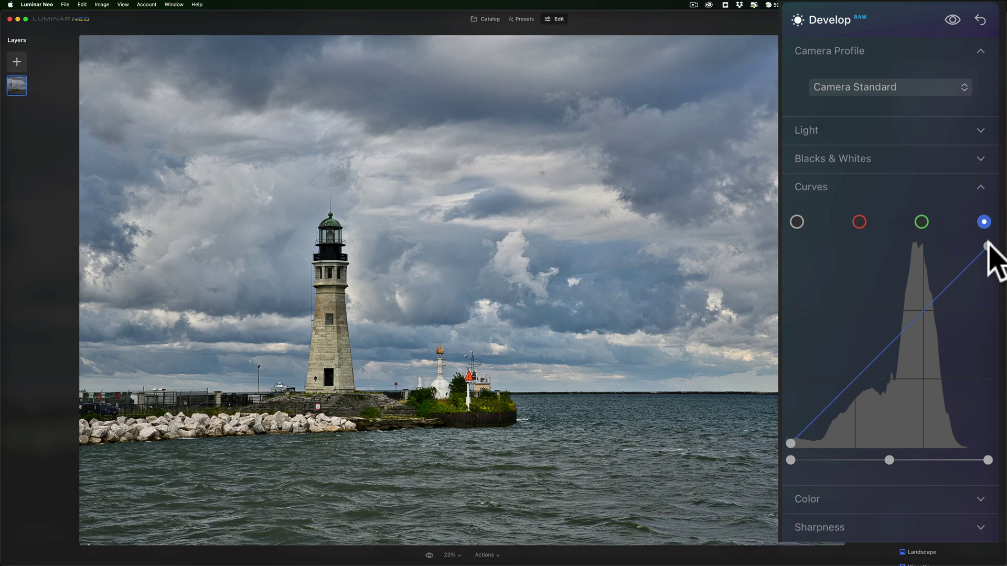
mouse_move(987, 244)
left_mouse_down()
mouse_move(989, 264)
mouse_move(989, 254)
left_mouse_up()
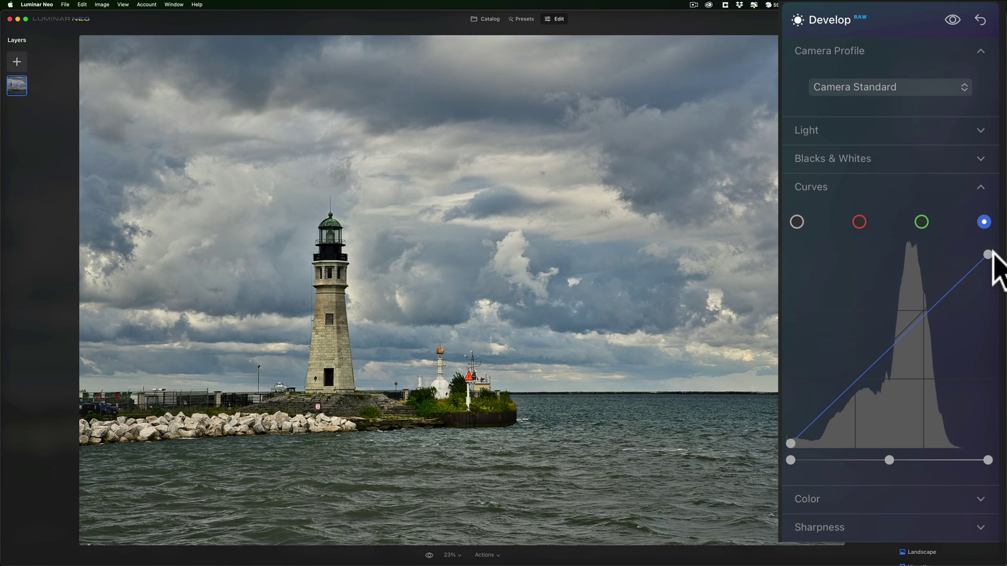
left_click_drag(988, 254, 996, 249)
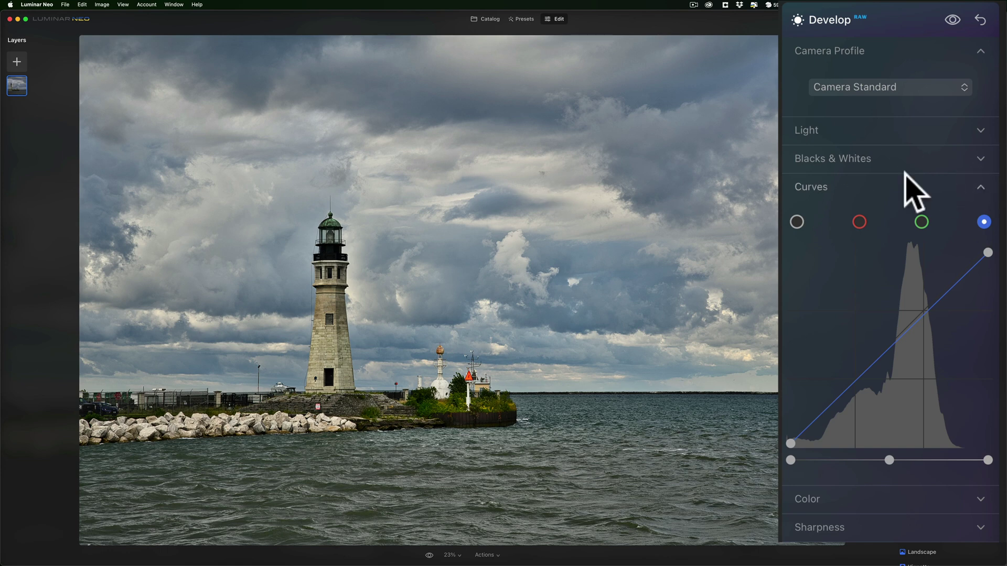
Raise Color Saturation to 6.
left_click(874, 181)
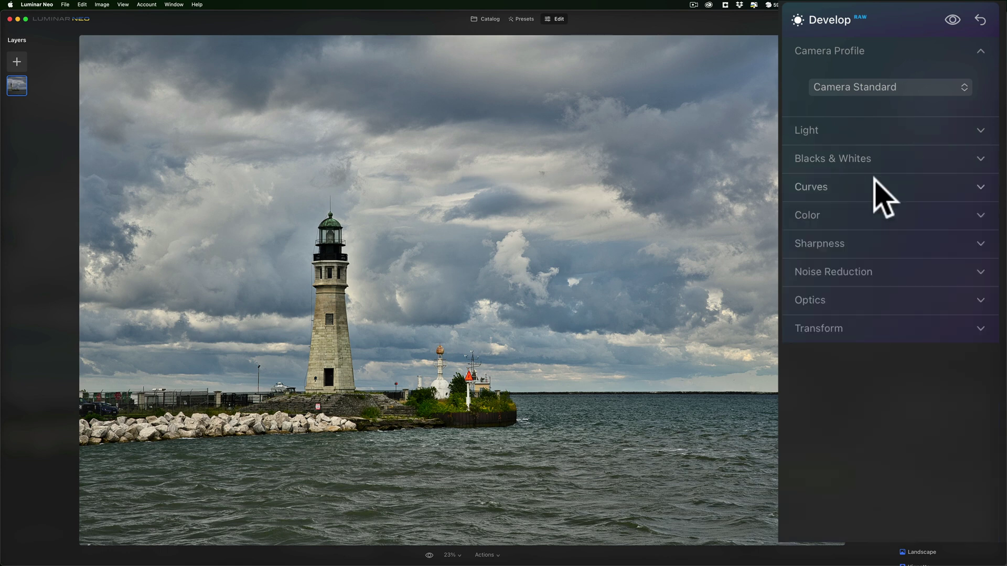
left_click(914, 213)
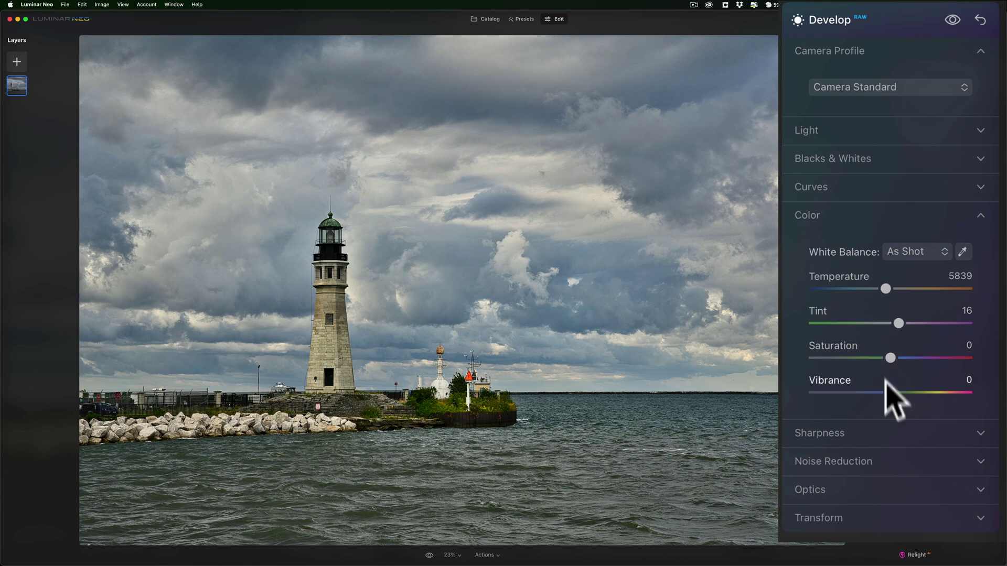
left_click_drag(890, 359, 895, 359)
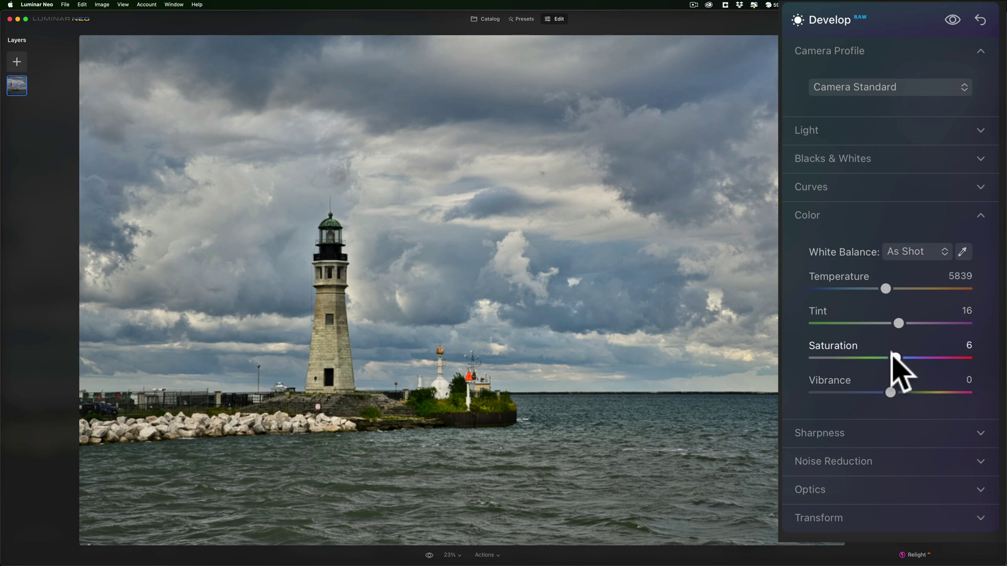
left_click(879, 212)
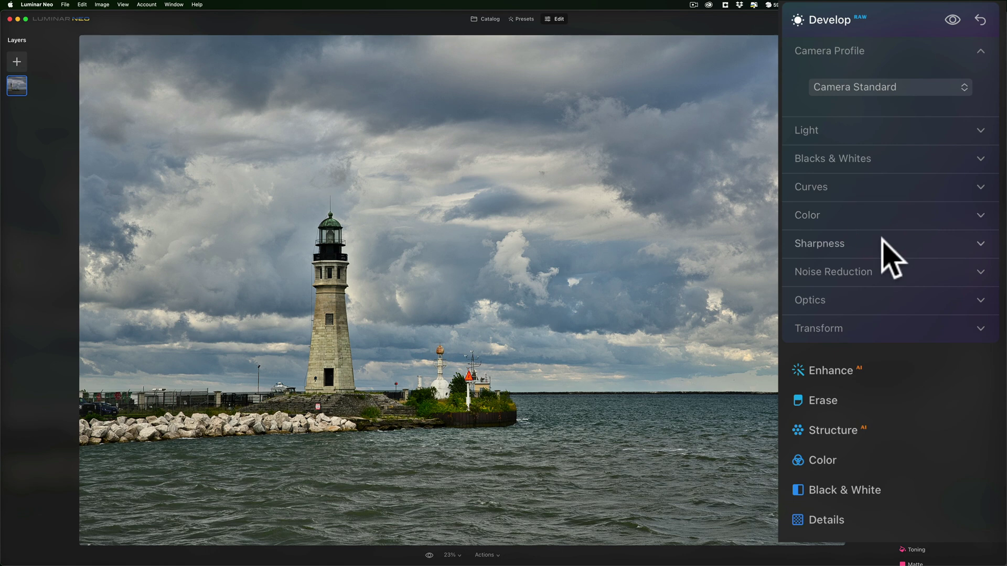
Set Sharpness Sharpen to 21.
left_click(882, 240)
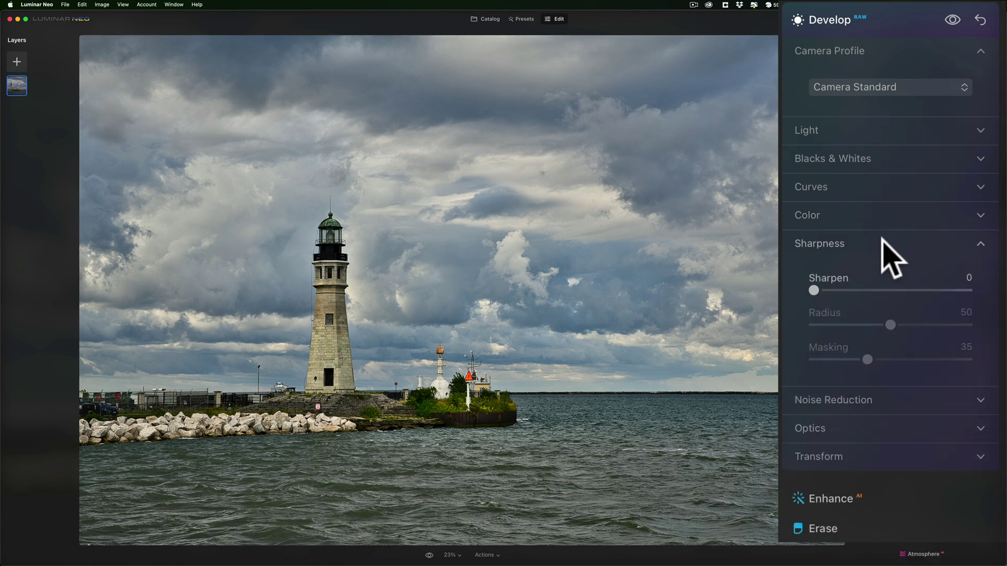
left_click(843, 290)
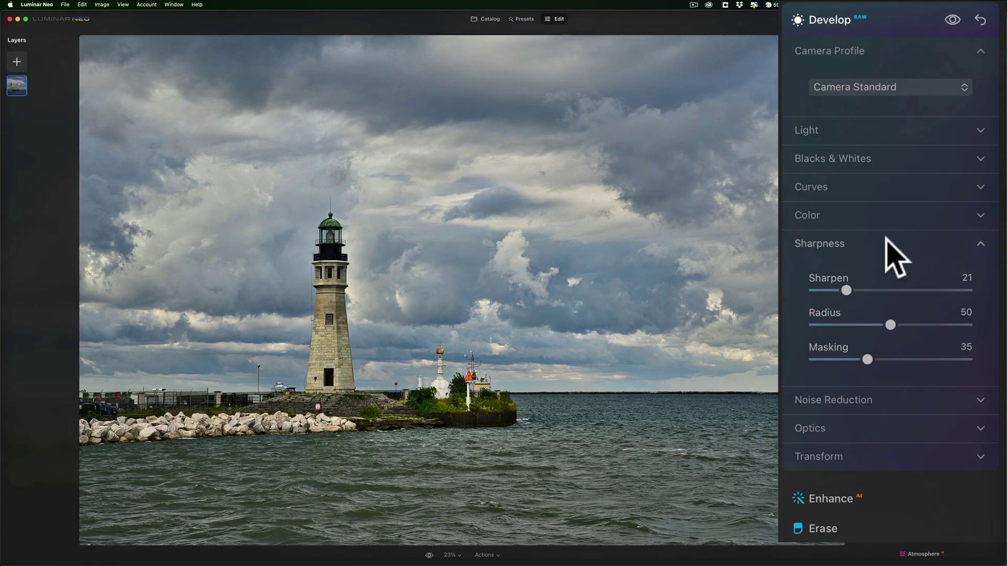
left_click(947, 242)
After a 100% sharpness check, enable Optics auto distortion and chromatic aberration corrections, then open Structure.
left_click(405, 220)
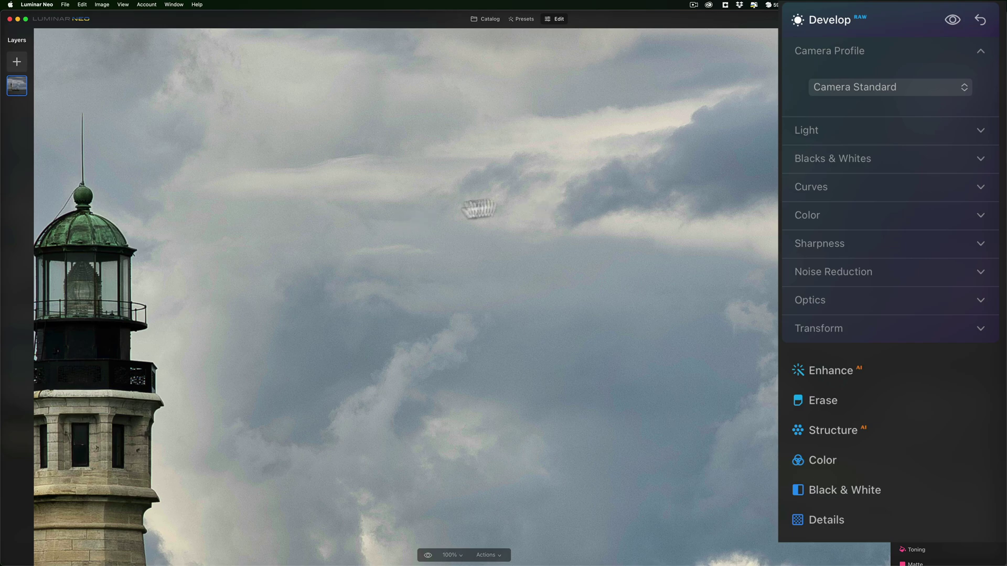
left_click(450, 212)
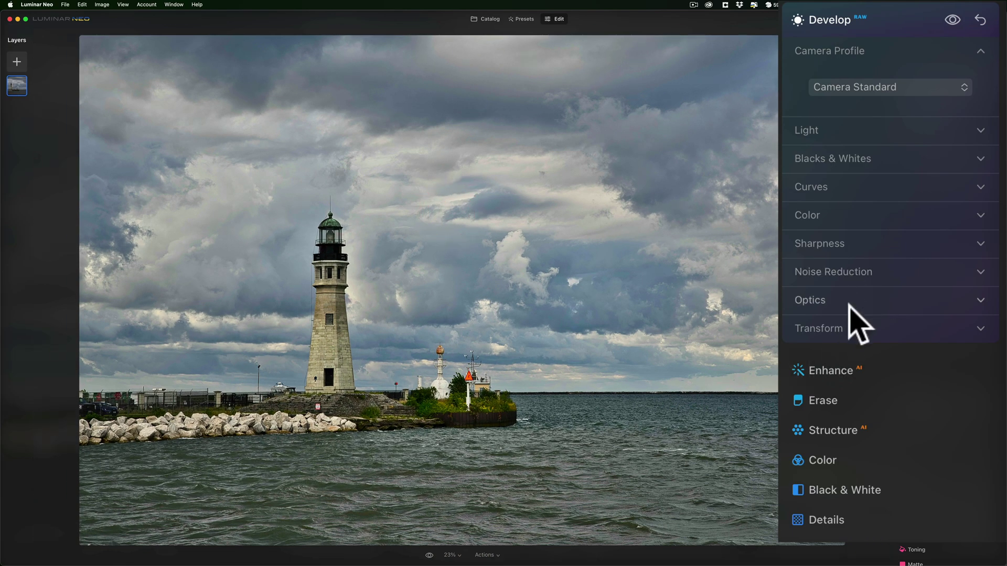
left_click(850, 307)
left_click(815, 337)
left_click(813, 363)
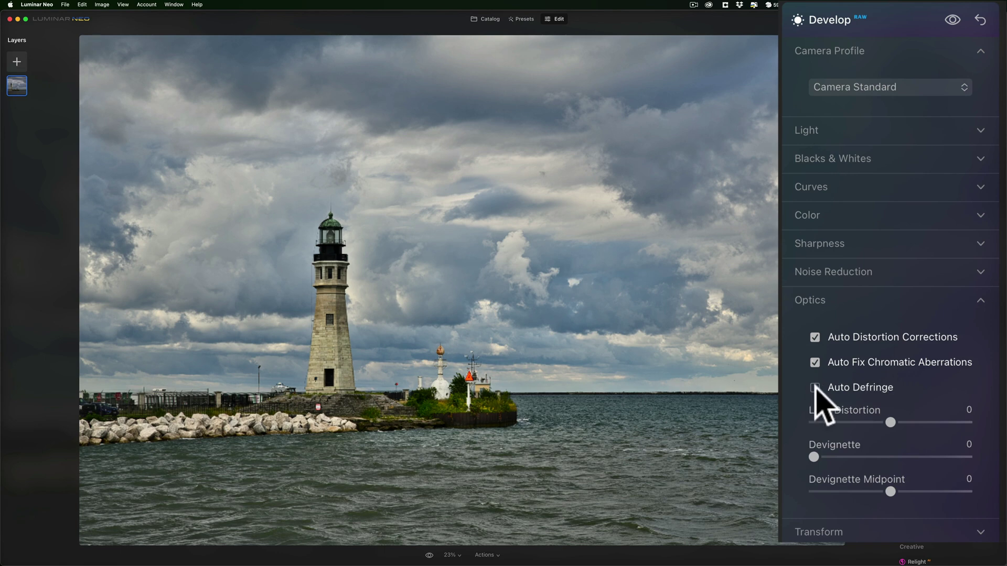
left_click(859, 298)
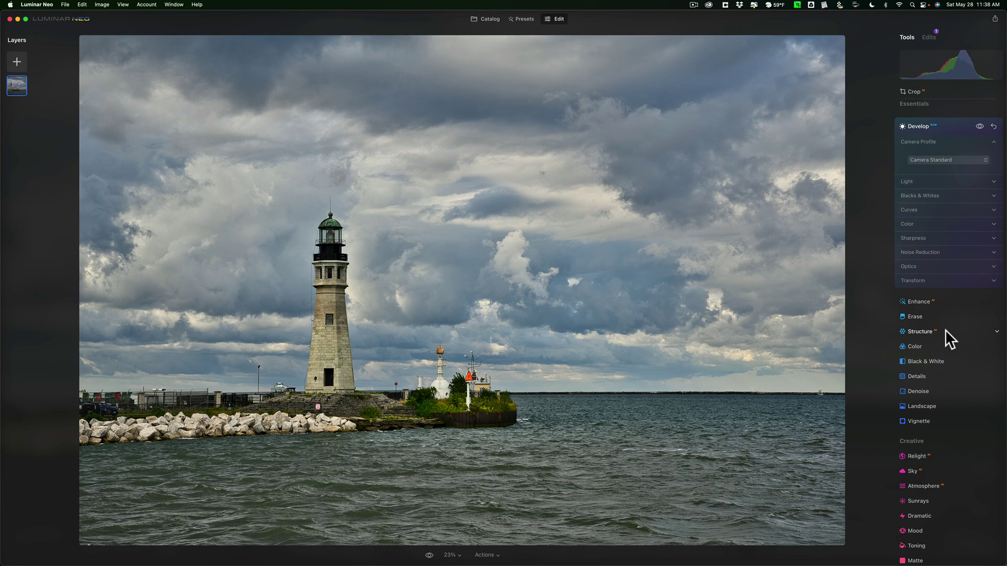
left_click(945, 329)
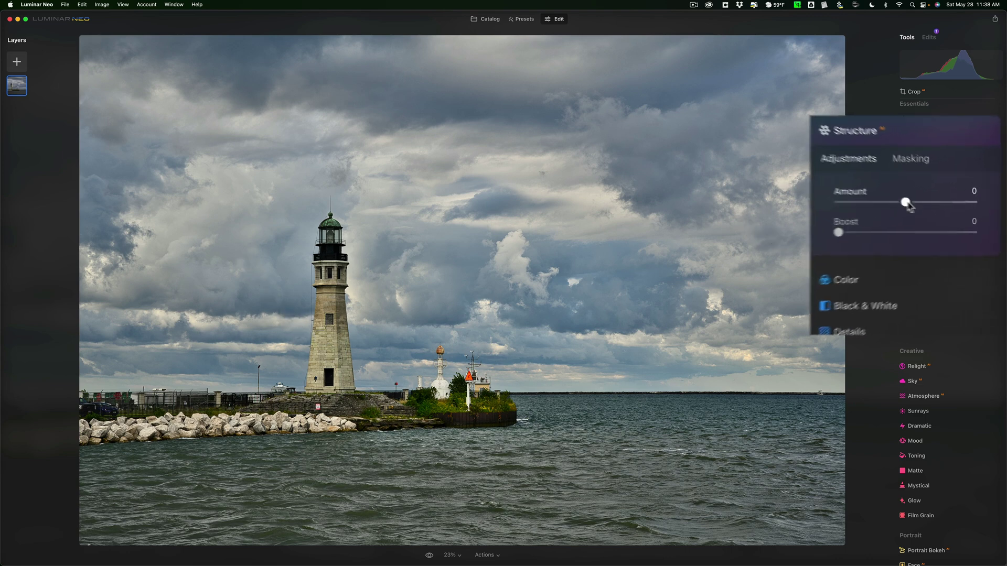
Mask Structure to the lighthouse using Mask AI Architecture.
left_click(889, 149)
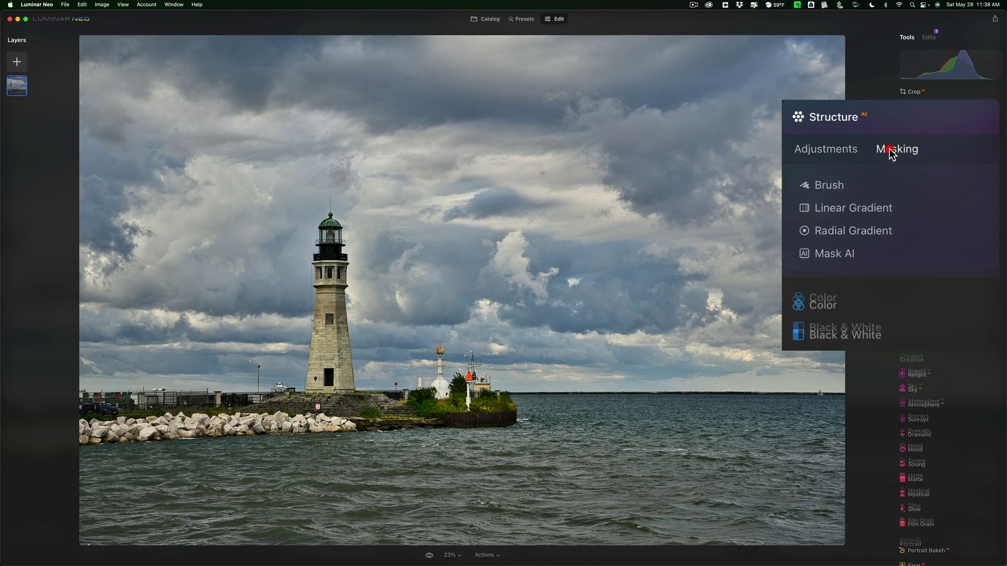
left_click(836, 256)
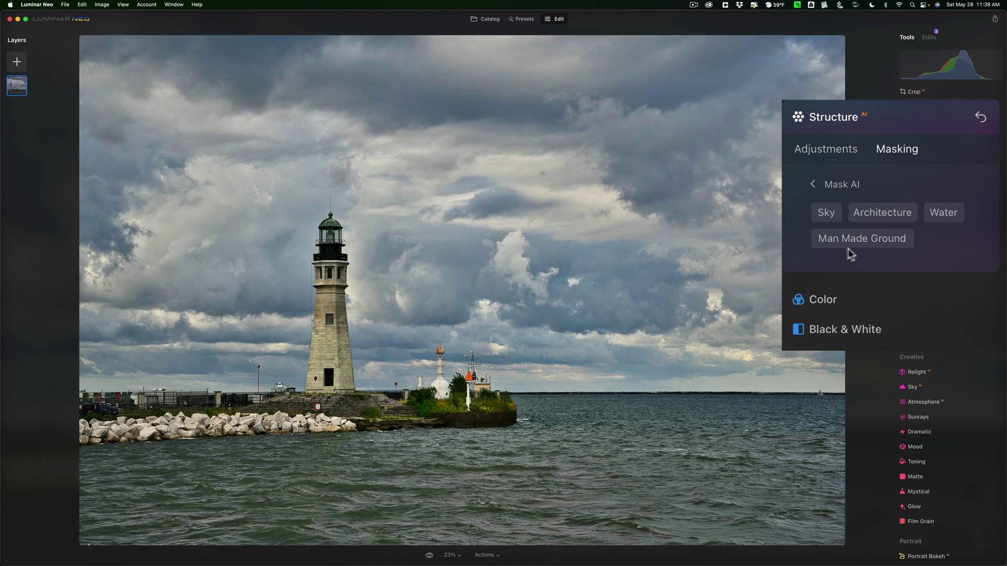
left_click(872, 214)
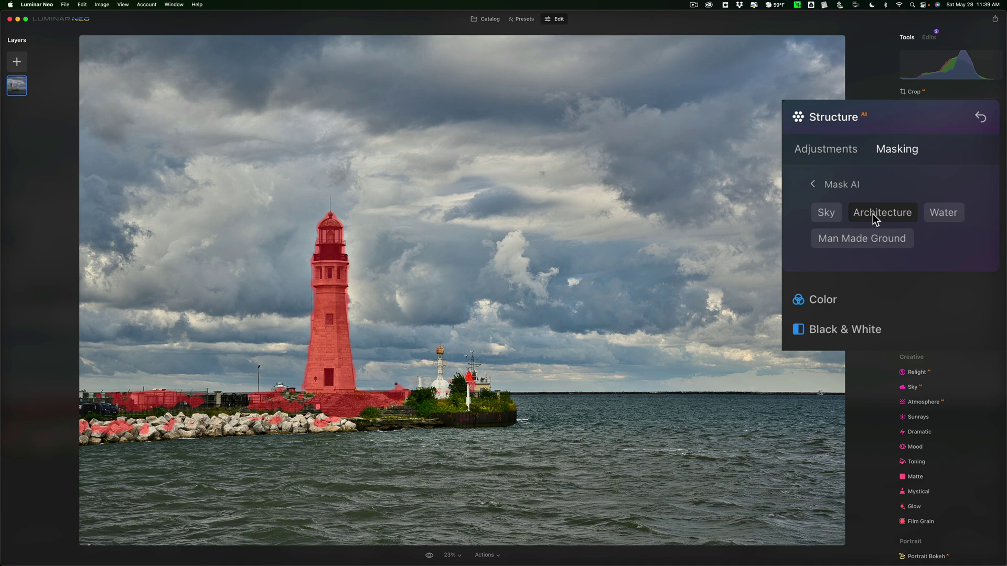
Erase the mask from the pier rocks and the spill at the lighthouse base.
left_click(837, 184)
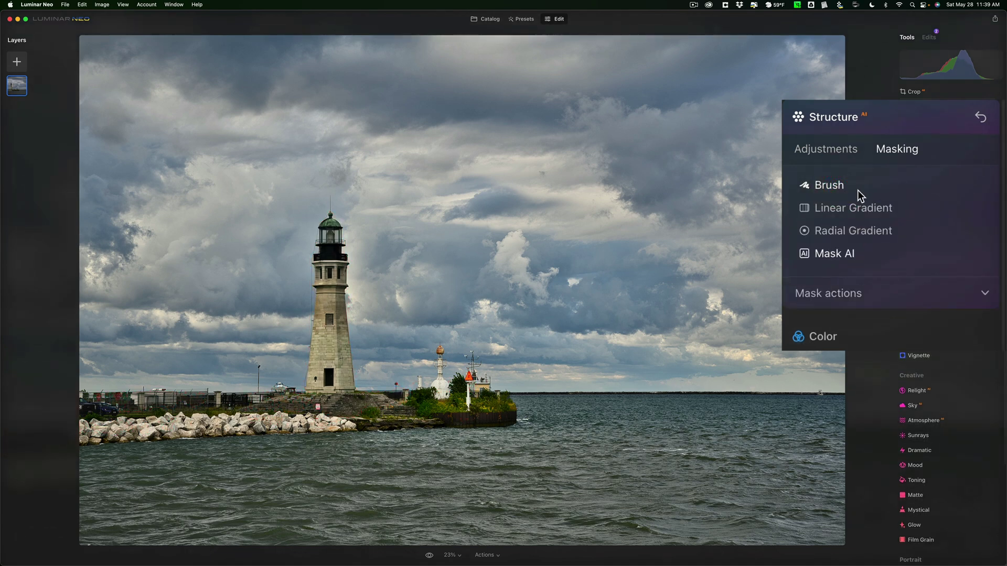
left_click(832, 185)
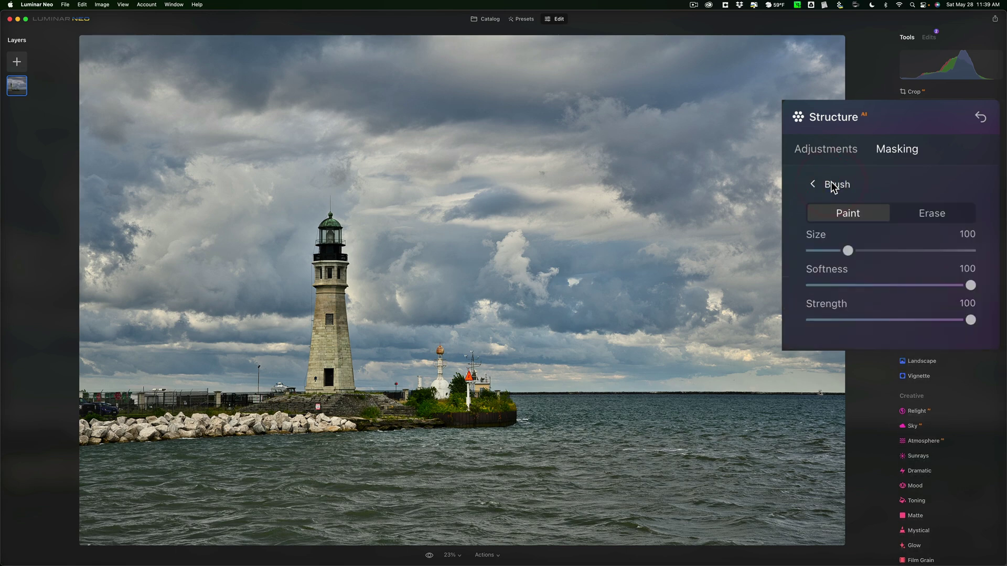
left_click(913, 214)
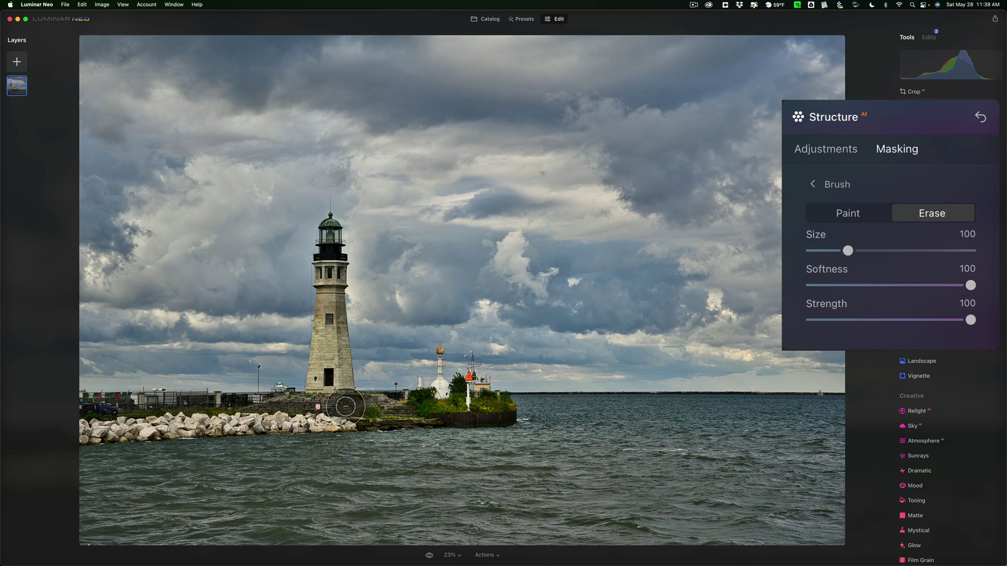
left_click_drag(331, 408, 91, 404)
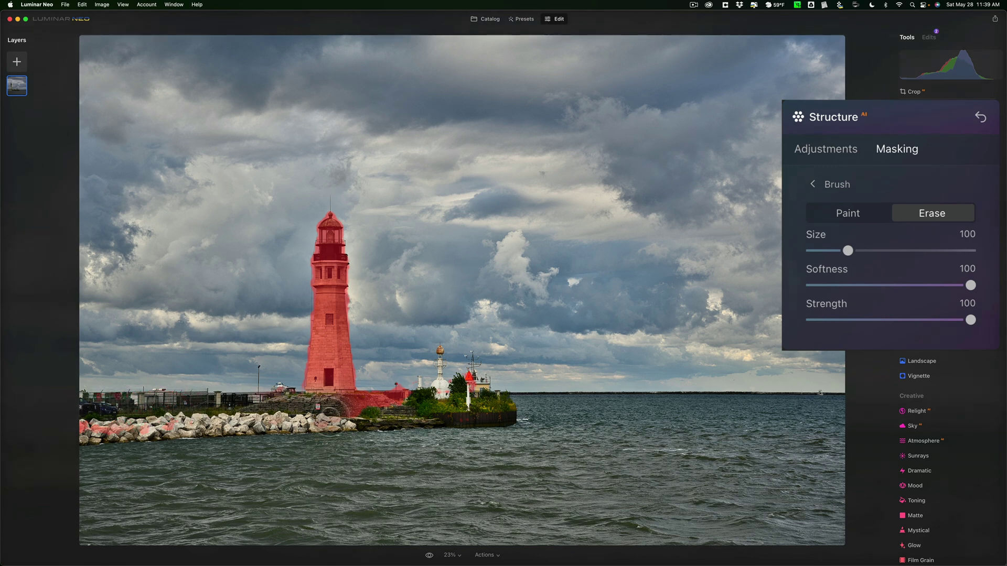
mouse_move(333, 417)
left_mouse_down()
mouse_move(422, 407)
mouse_move(438, 362)
mouse_move(495, 386)
mouse_move(497, 408)
mouse_move(359, 412)
left_mouse_up()
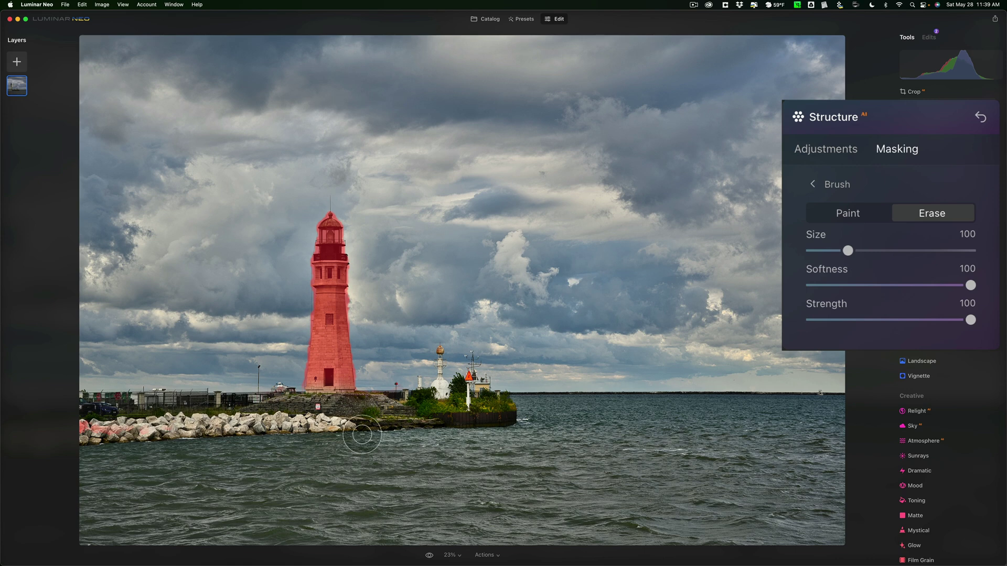
Set Structure Amount to 46 and Boost to 34, then close the Structure settings.
left_click(811, 152)
left_click_drag(891, 200, 984, 203)
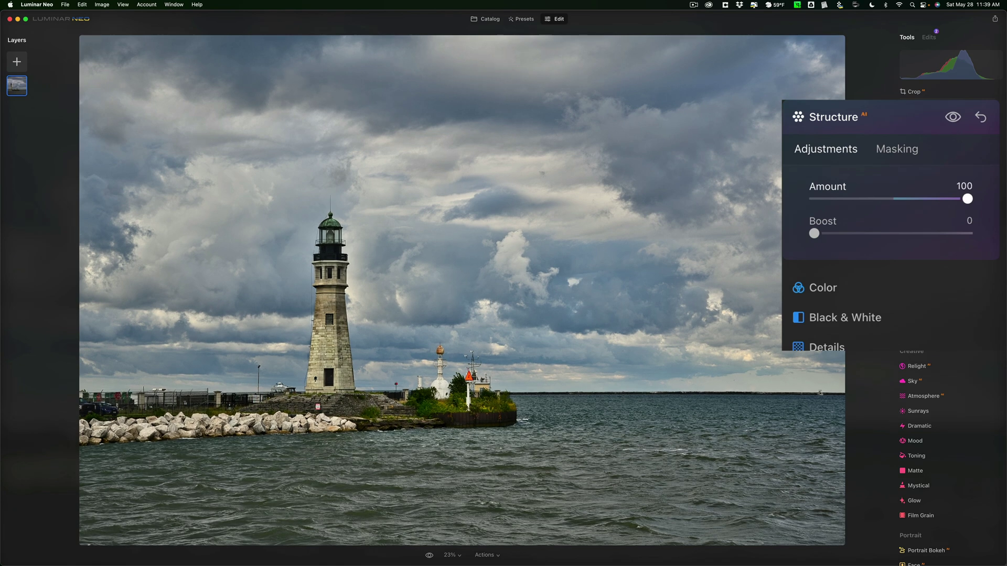
left_click_drag(967, 199, 929, 206)
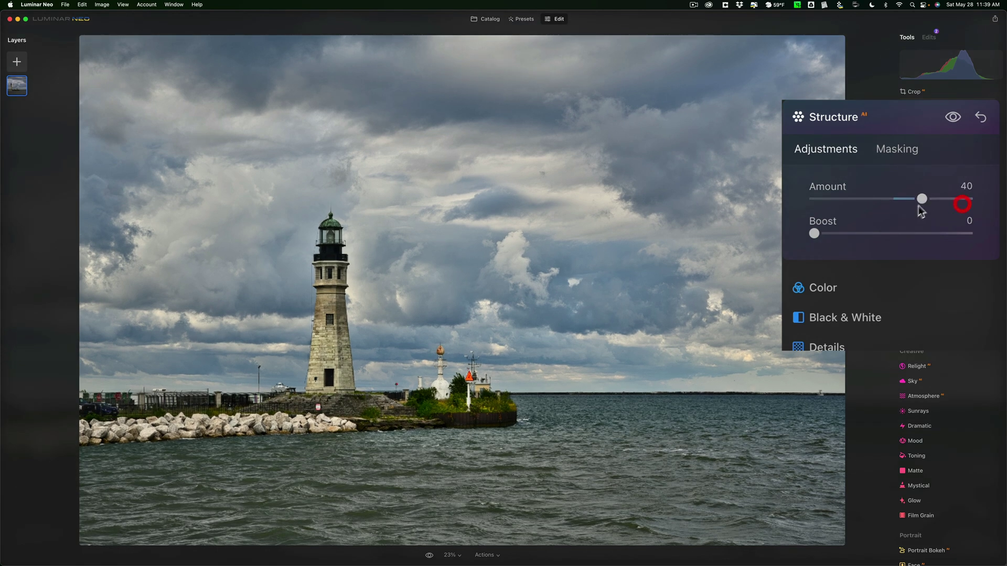
left_click_drag(865, 234, 866, 234)
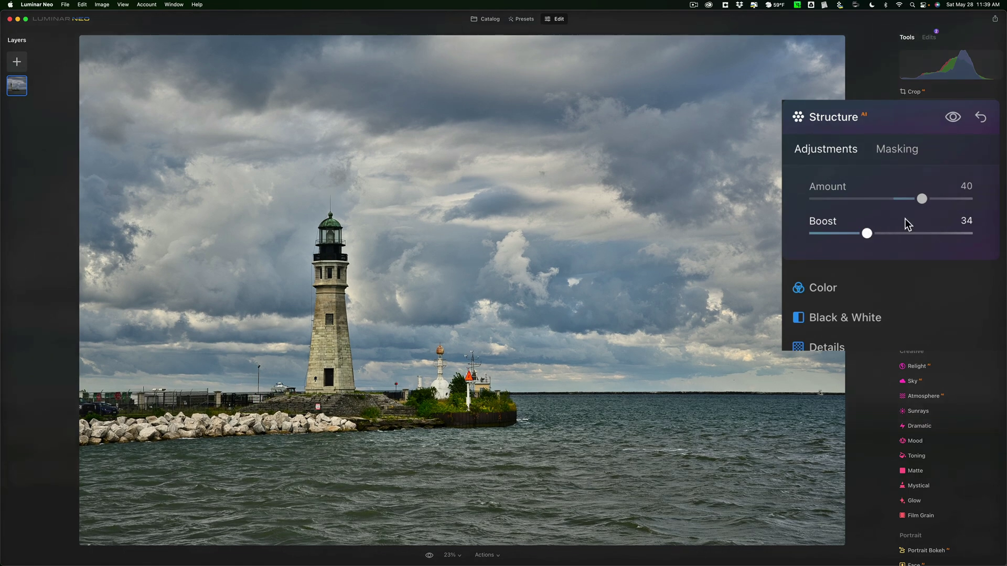
mouse_move(921, 199)
left_mouse_down()
mouse_move(958, 199)
mouse_move(929, 200)
left_mouse_up()
left_click(959, 198)
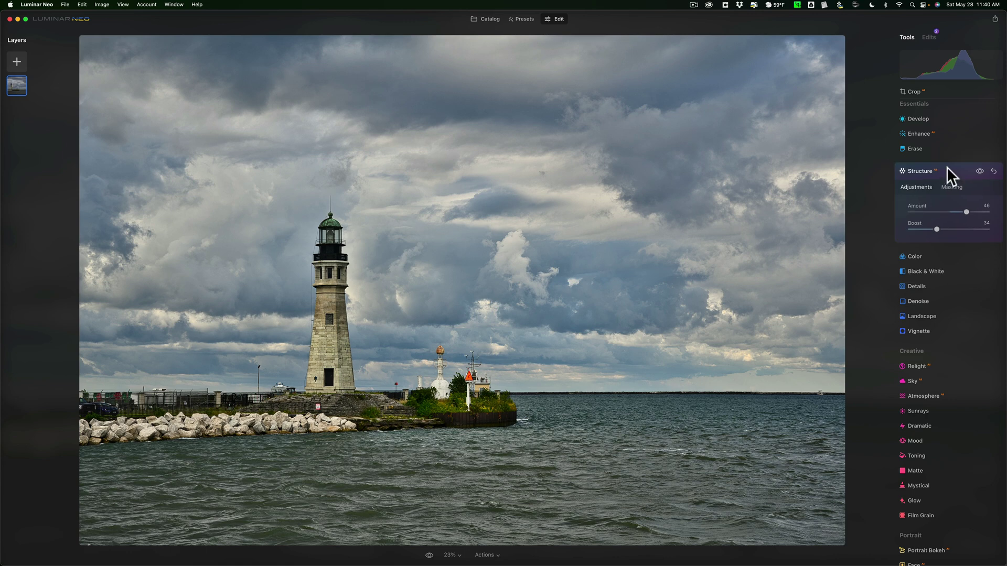
left_click(946, 167)
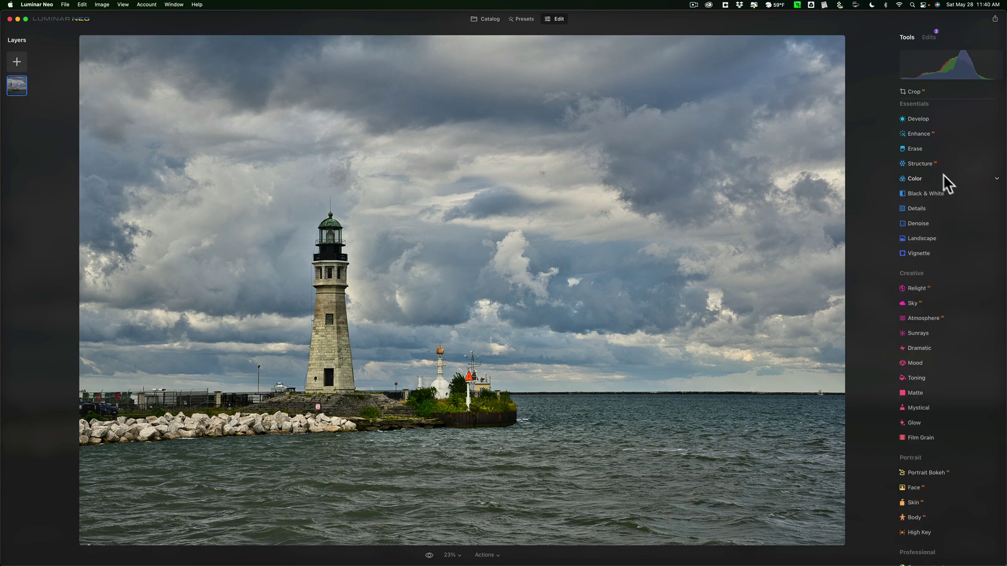
Open the Color tool's HSL controls in Luminance mode.
left_click(946, 177)
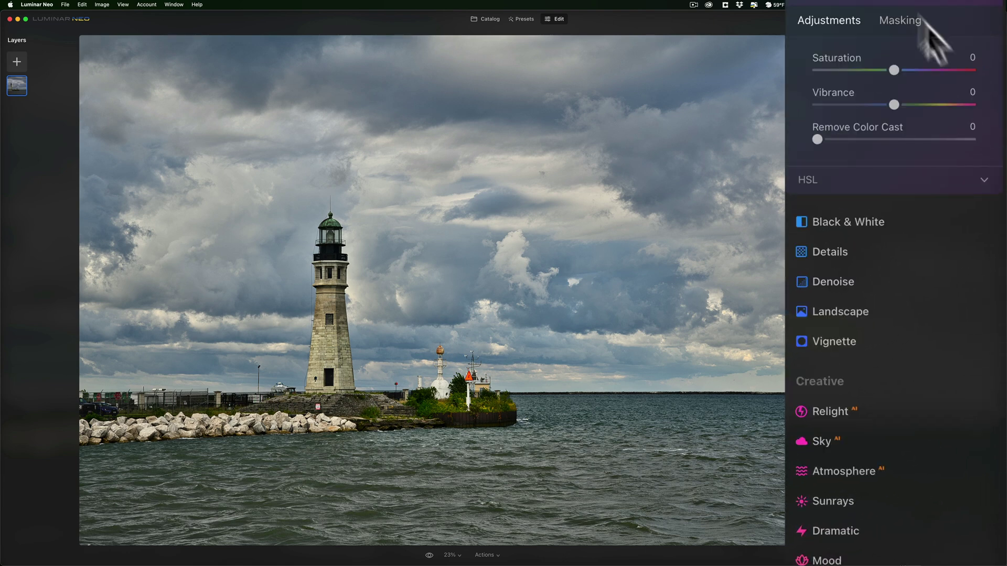
left_click(983, 179)
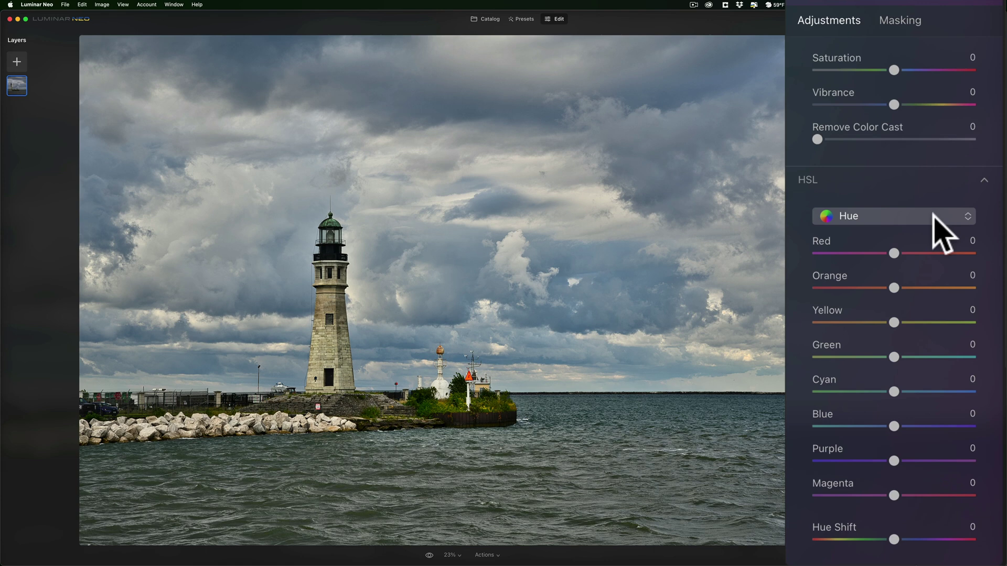
left_click(934, 216)
left_click(879, 274)
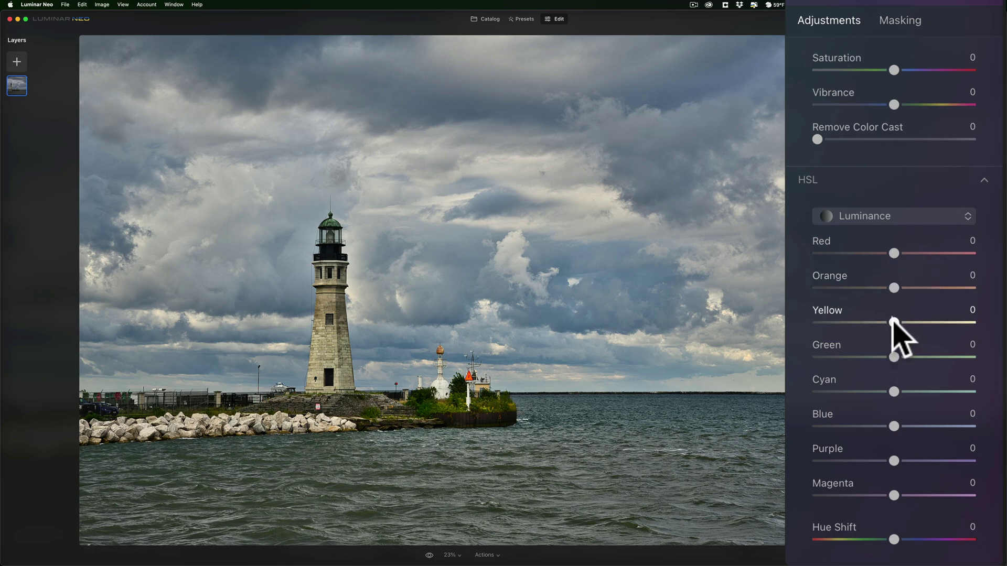
Set luminance Yellow 31, Orange 24, Green -16 and Blue -24.
left_click_drag(905, 317, 919, 323)
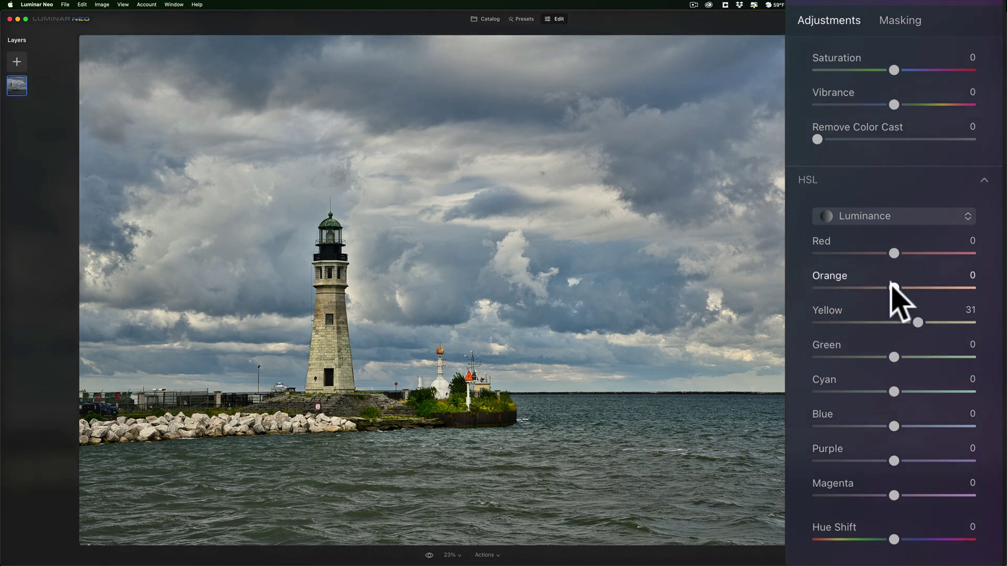
left_click_drag(894, 288, 913, 287)
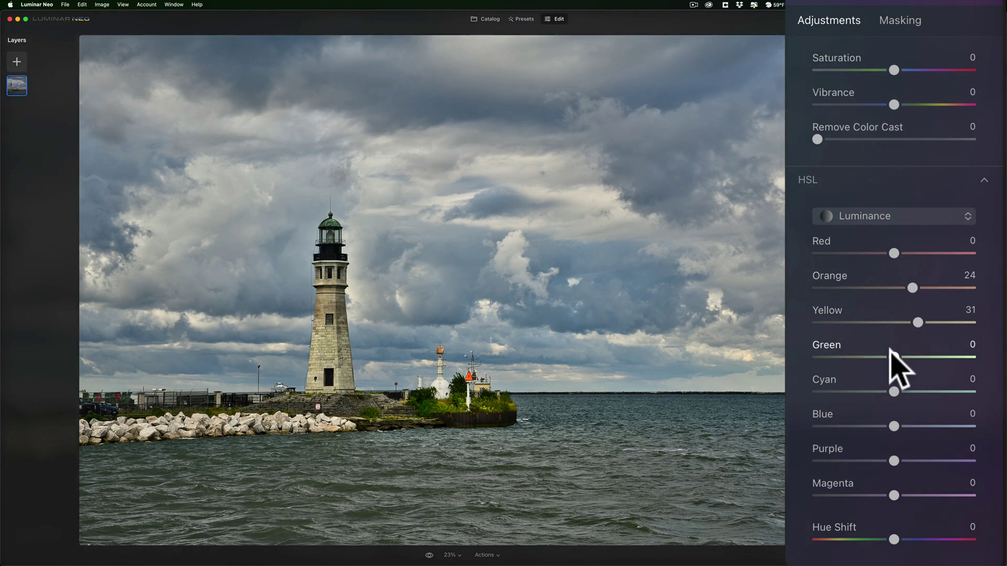
left_click_drag(892, 357, 880, 357)
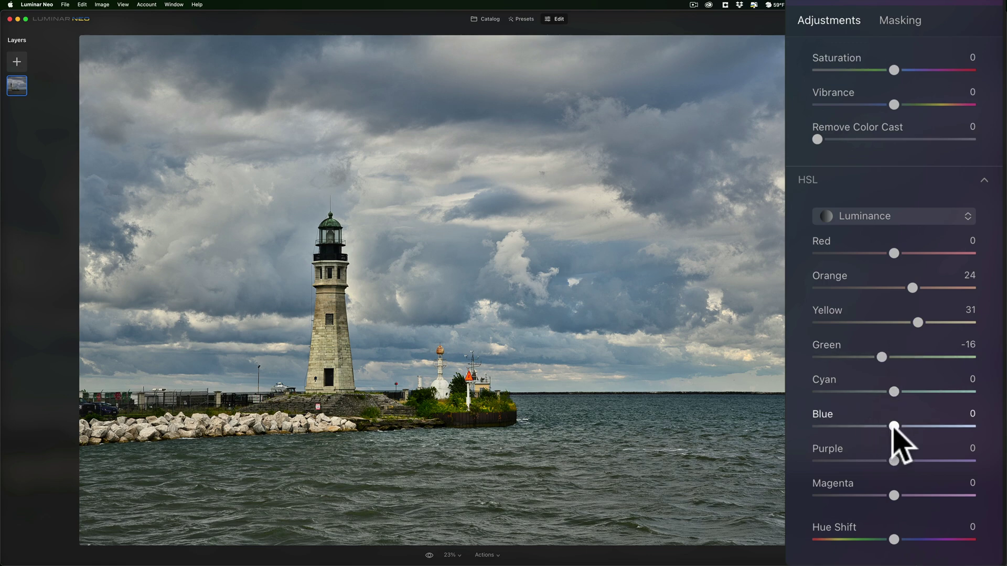
left_click_drag(894, 426, 876, 426)
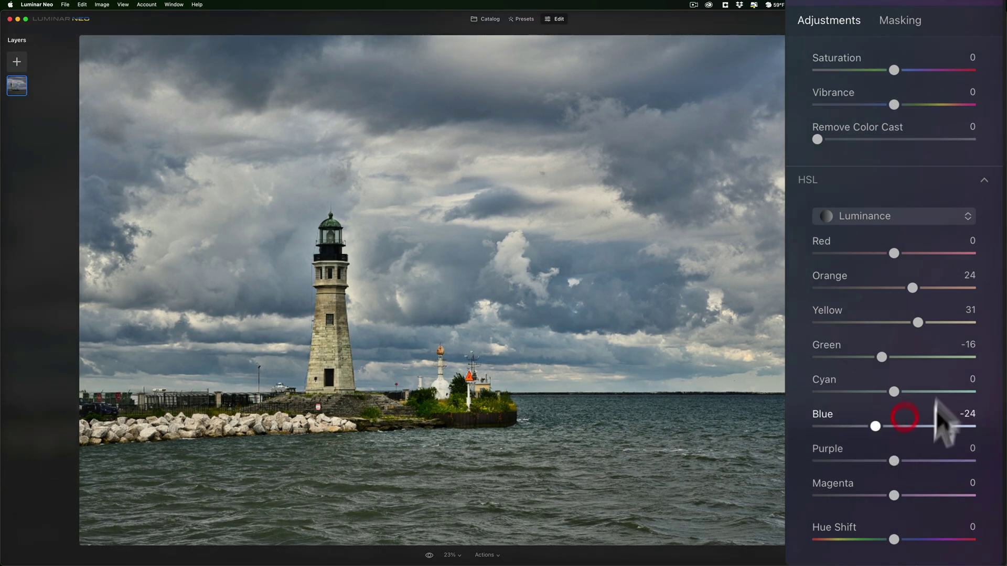
Close HSL and Color, then compare before/after twice with backslash, ending on the edit.
left_click(984, 179)
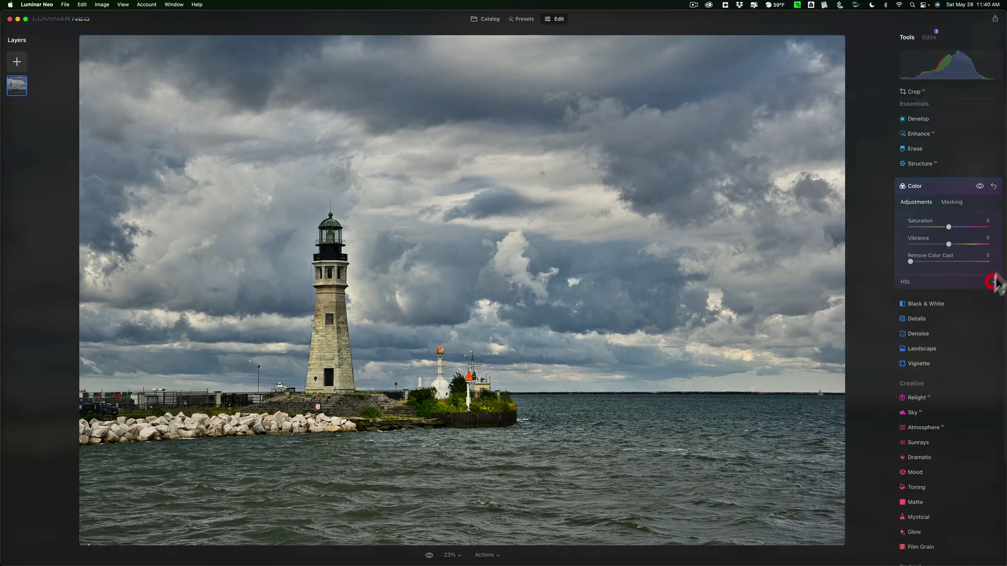
left_click(939, 185)
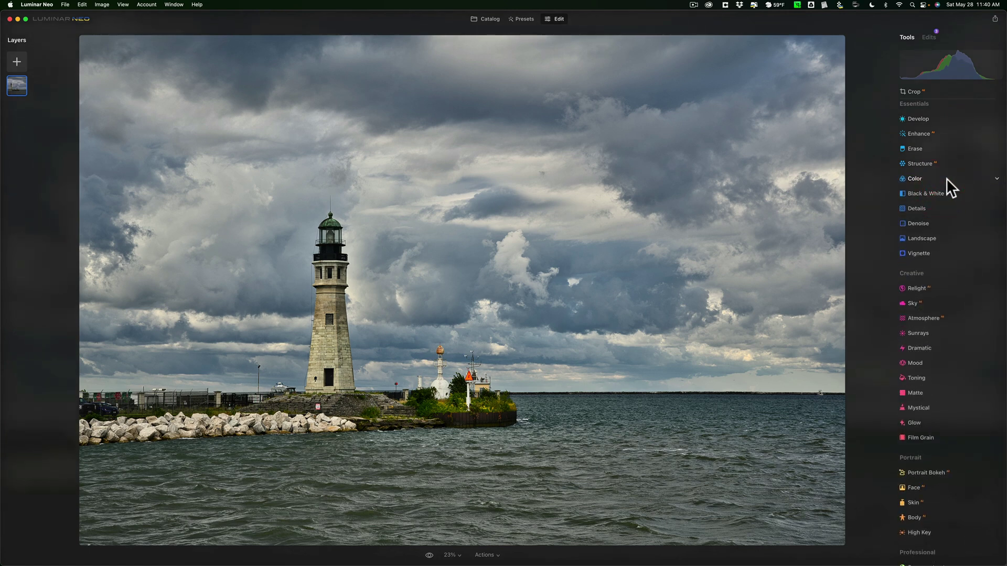
key("backslash")
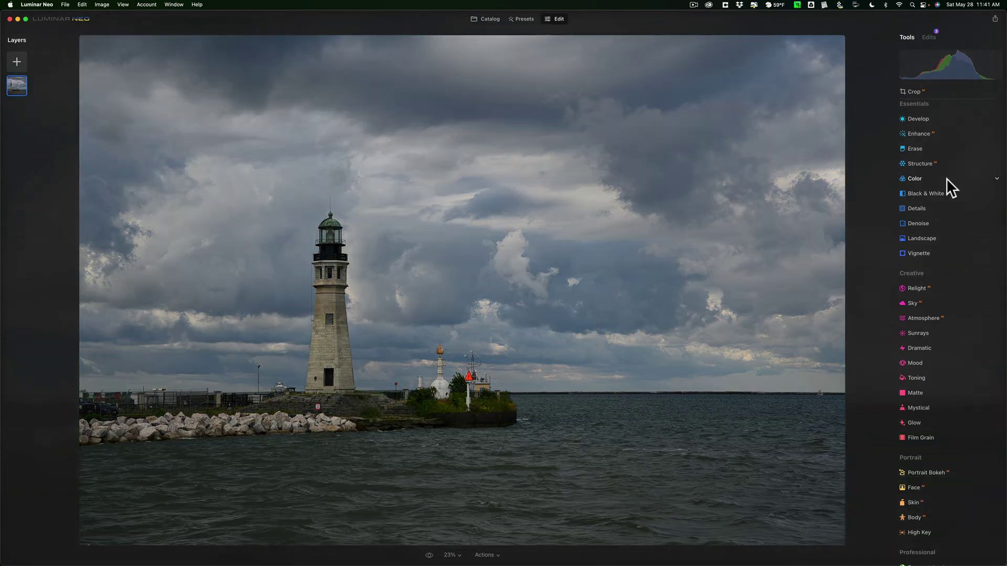
key("backslash")
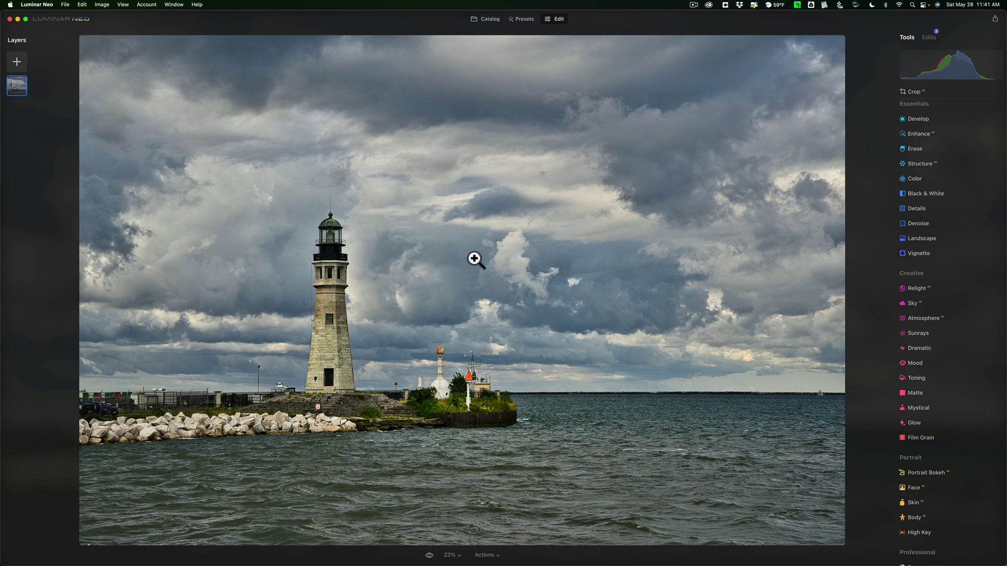
key("backslash")
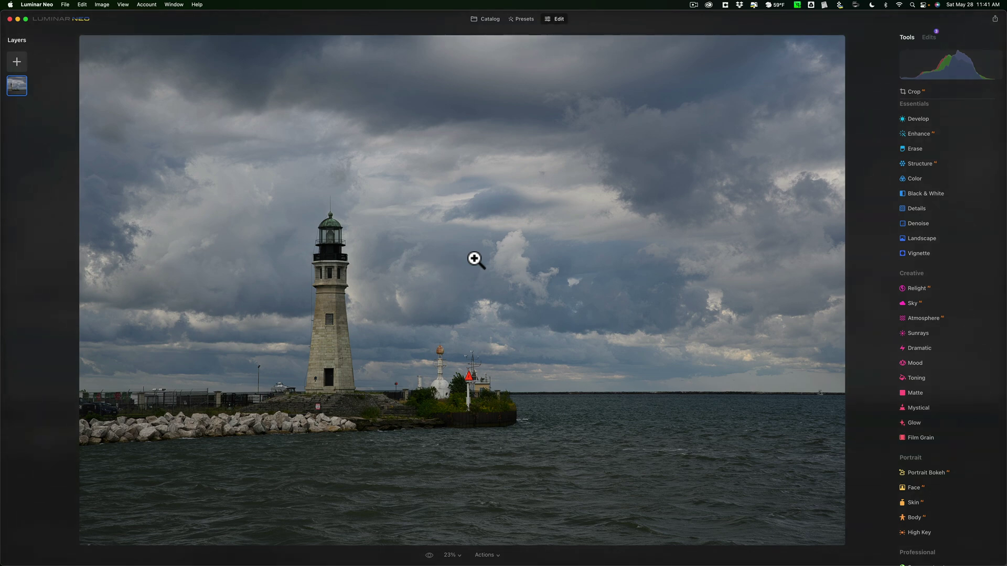
key("backslash")
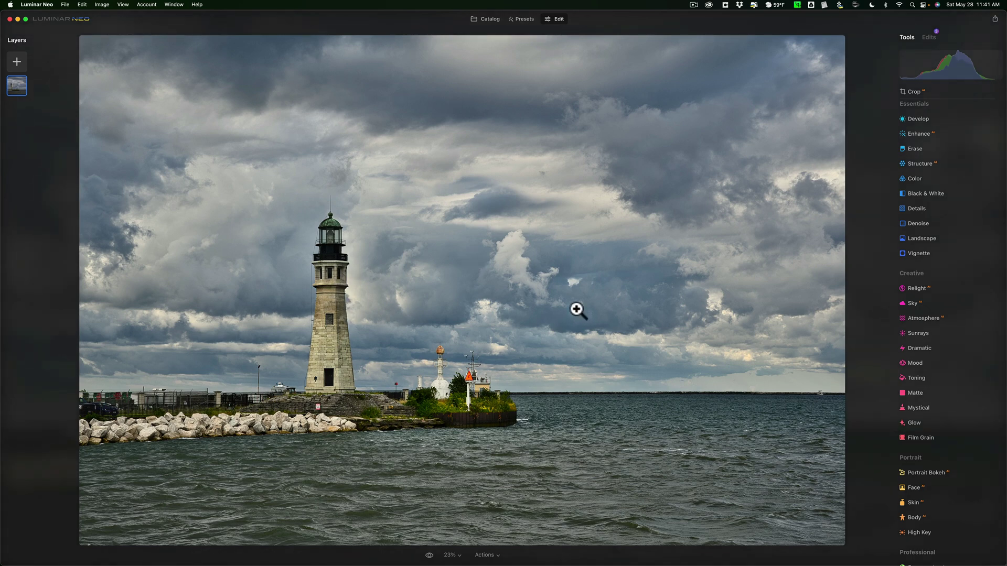
Darken the lighthouse photo's edges with a Vignette Amount of -45, leaving Size at 50.
left_click(922, 253)
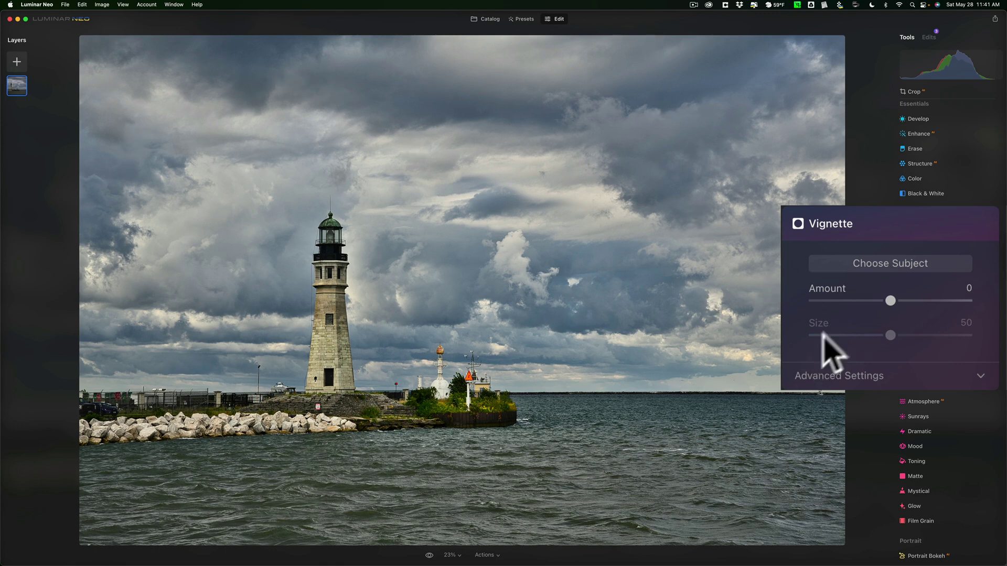
left_click_drag(886, 301, 851, 307)
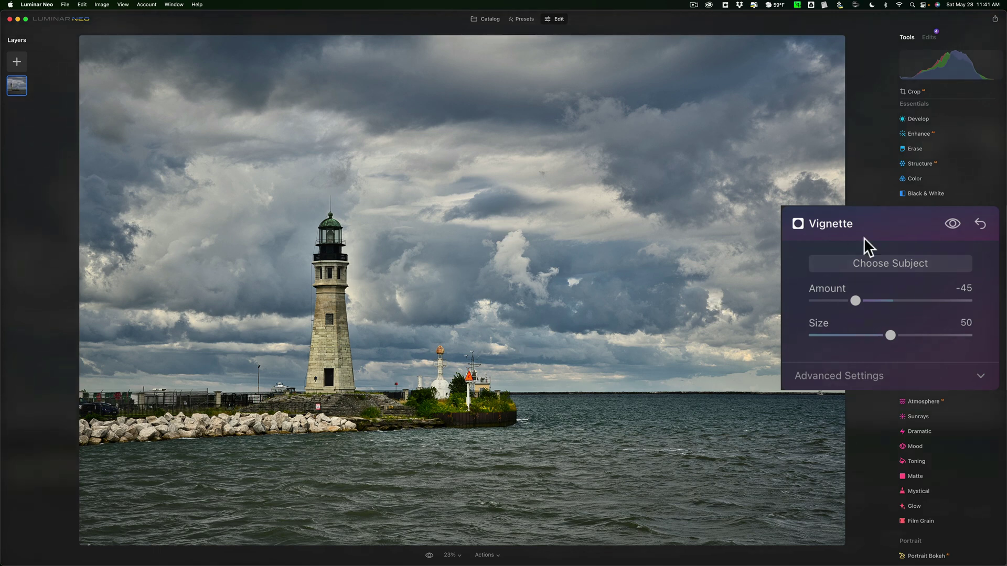
left_click(945, 255)
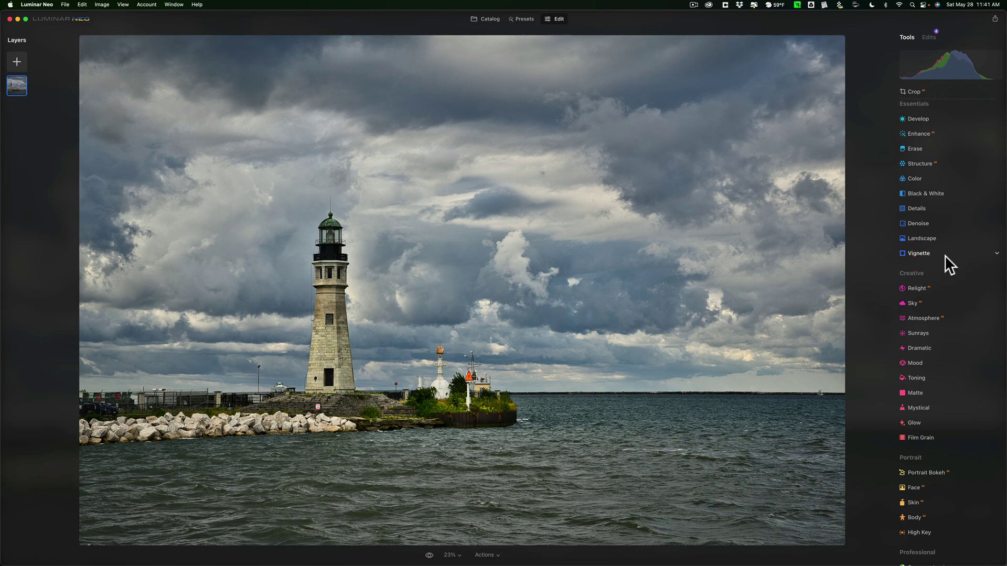
key("backslash")
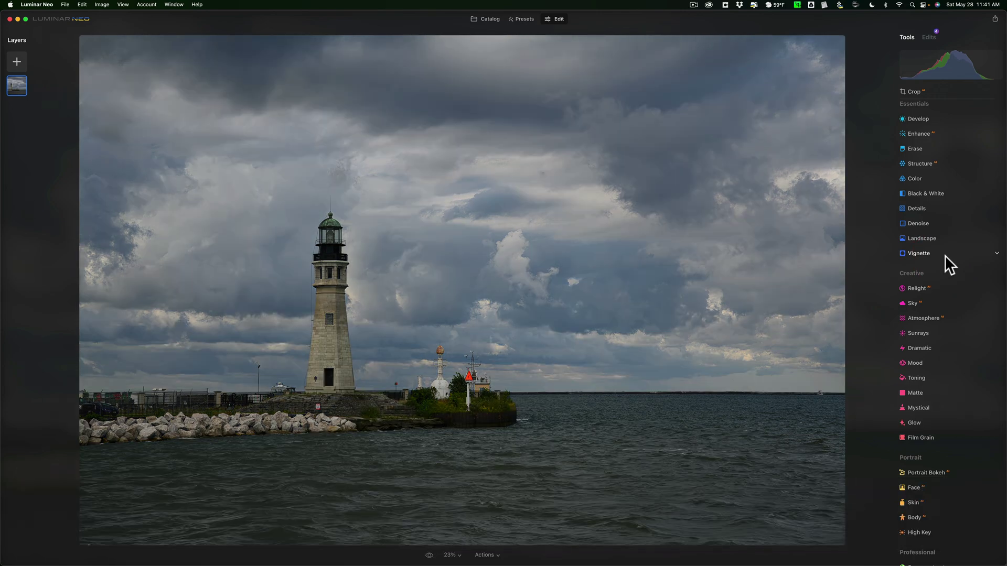
key("backslash")
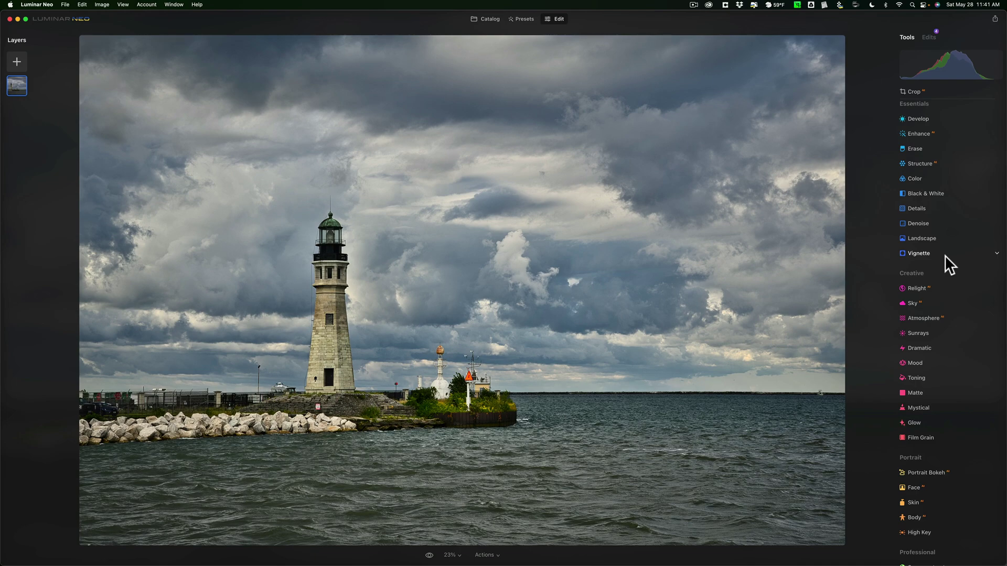
key("backslash")
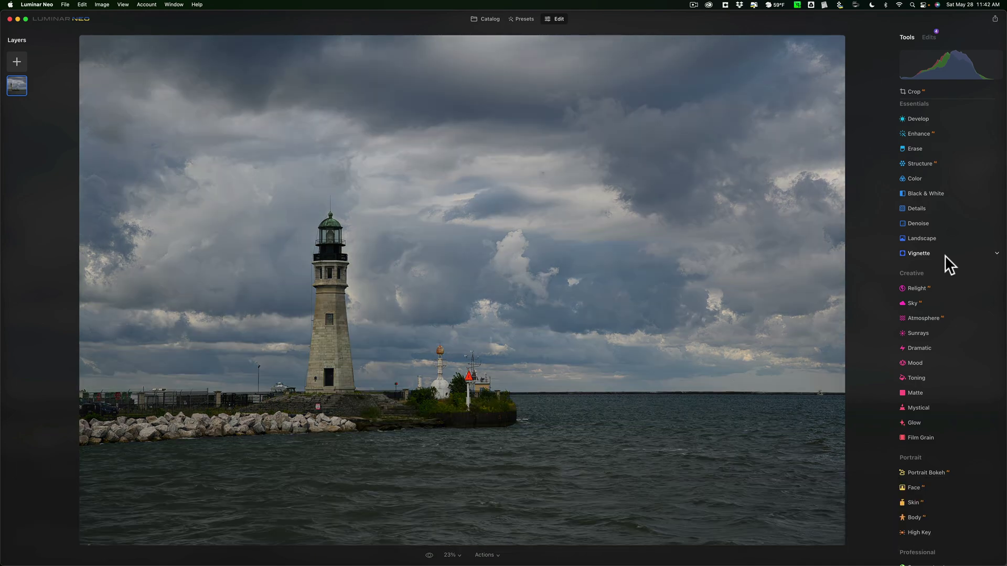
key("backslash")
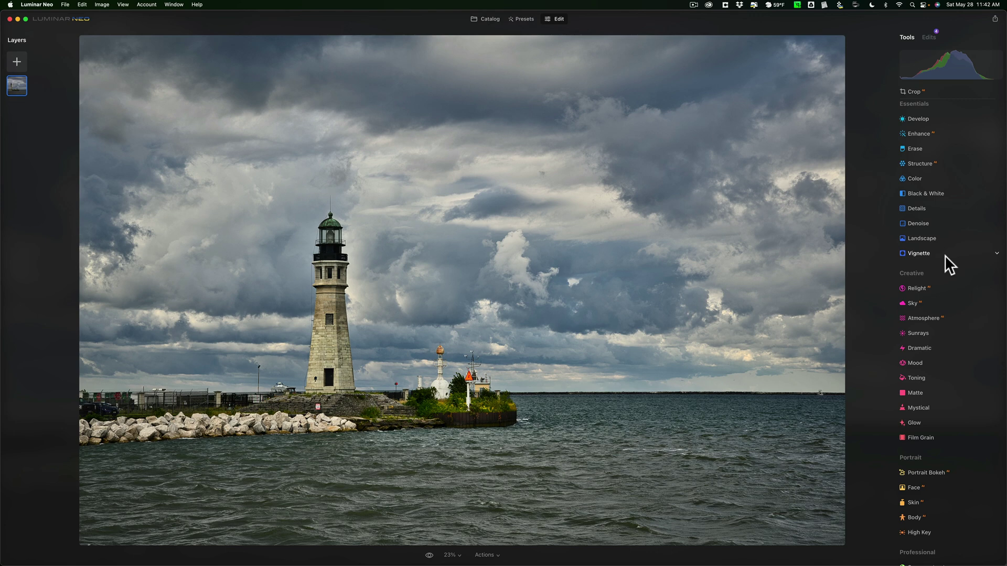